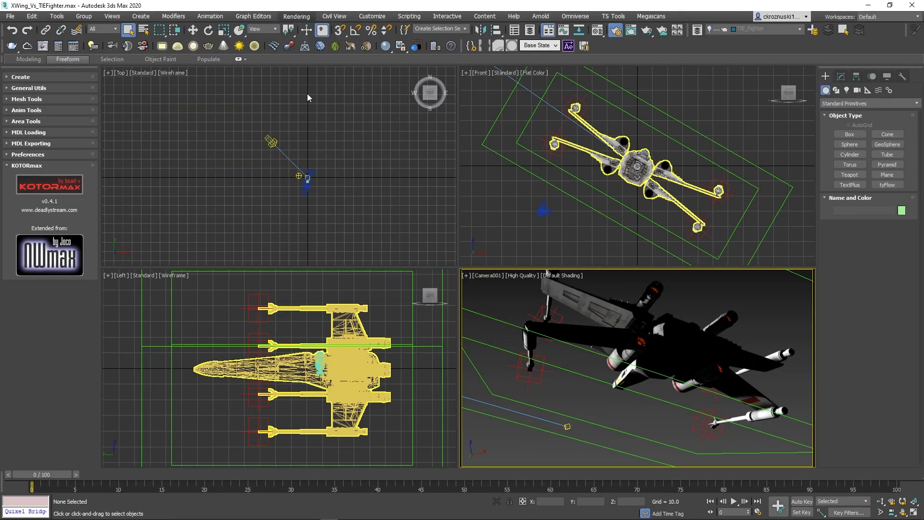
# Create an XWing_Vs_TIEFighter folder for the render output and open it.
pyautogui.press('F10')
pyautogui.scroll(-8, 256, 266)
pyautogui.click(255, 266)
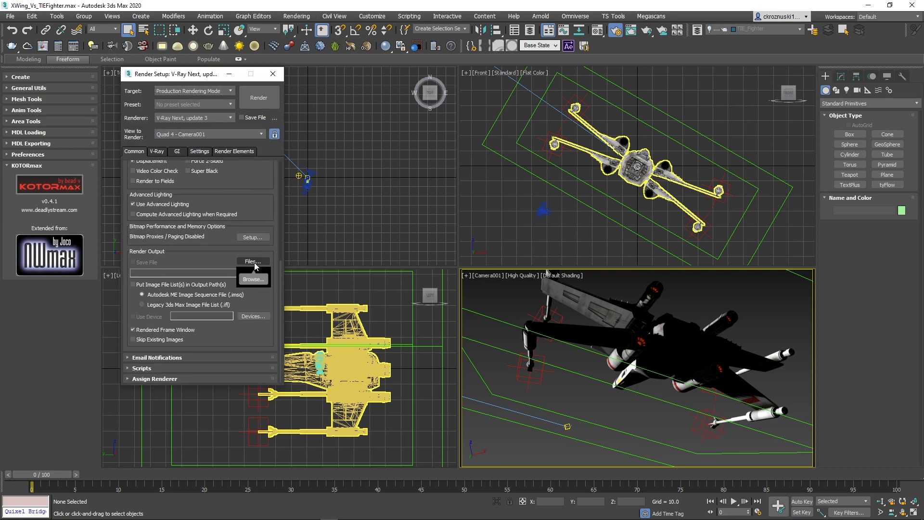
pyautogui.click(254, 279)
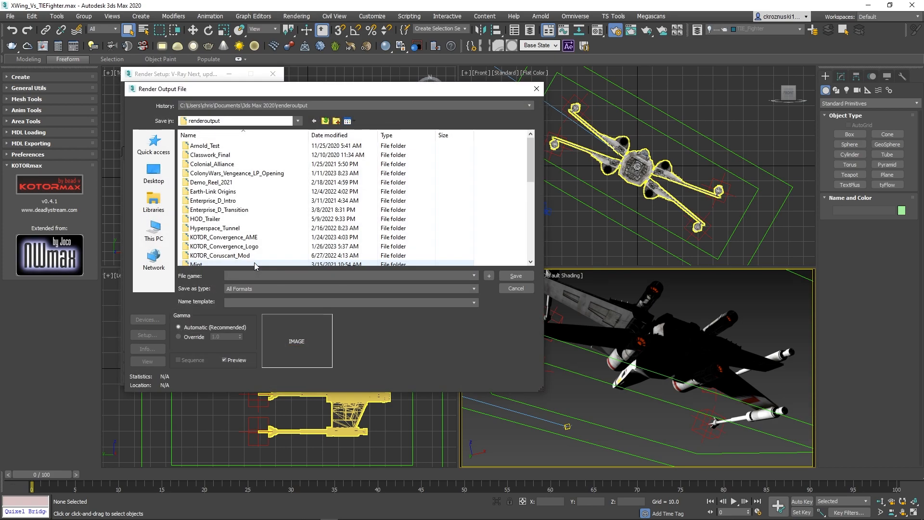
pyautogui.click(337, 121)
pyautogui.write('XWing_Vs_TIEFighter')
pyautogui.press('Return')
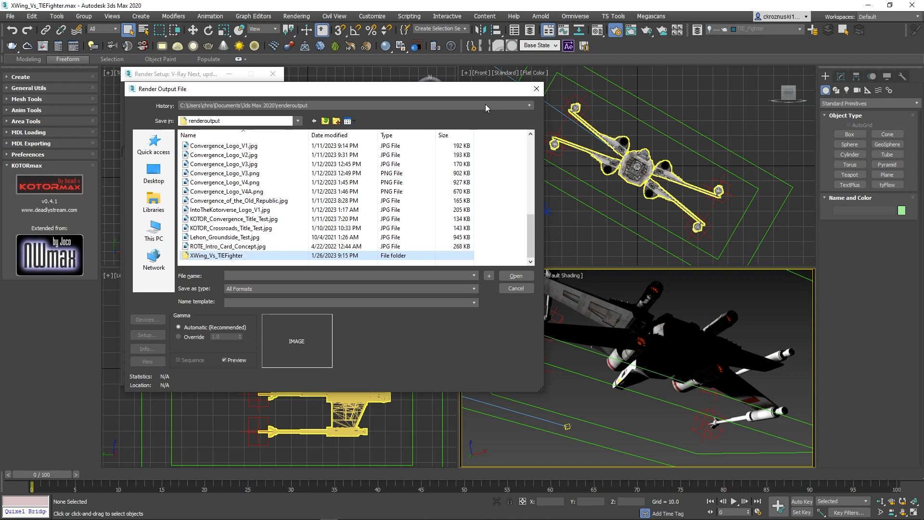
pyautogui.press('Return')
# Inside it, create XWing, TIEFighter and BG subfolders.
pyautogui.click(336, 121)
pyautogui.write('XWing')
pyautogui.press('Return')
pyautogui.click(336, 121)
pyautogui.write('T')
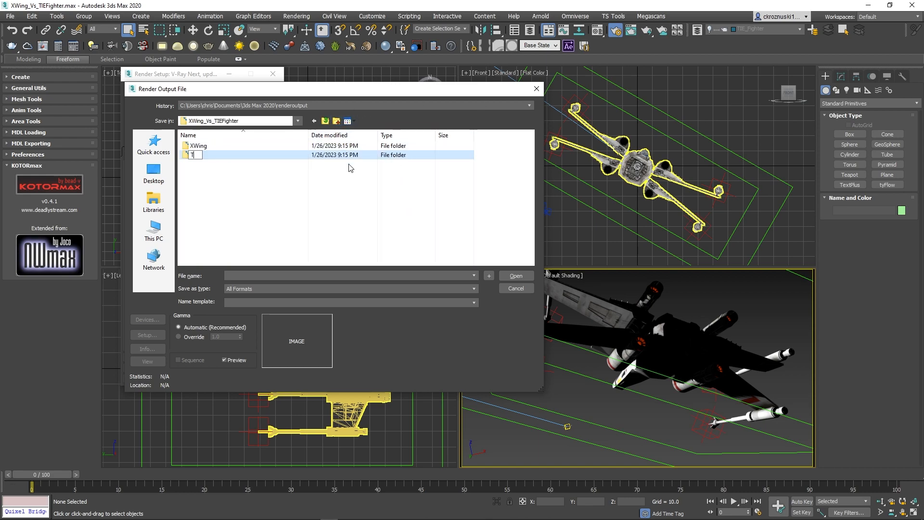
pyautogui.write('IEFighter')
pyautogui.press('Return')
pyautogui.click(337, 120)
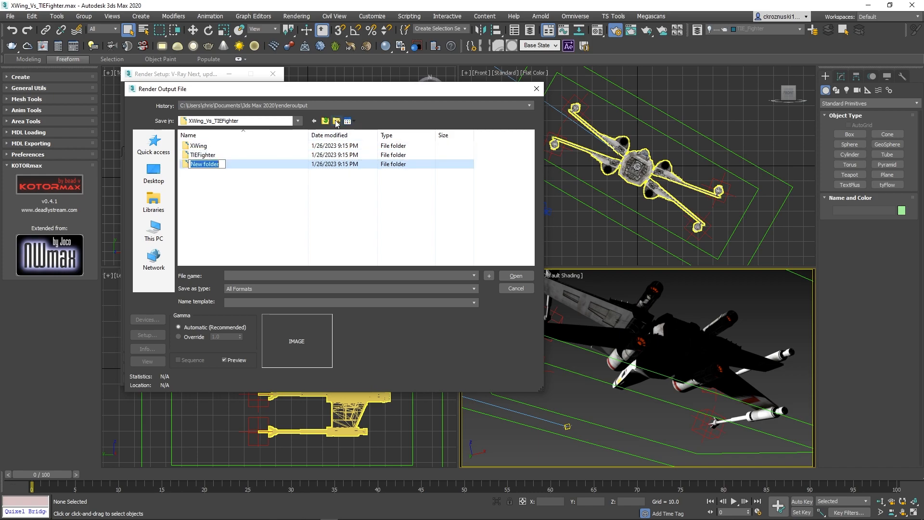
pyautogui.write('BG')
pyautogui.press('Return')
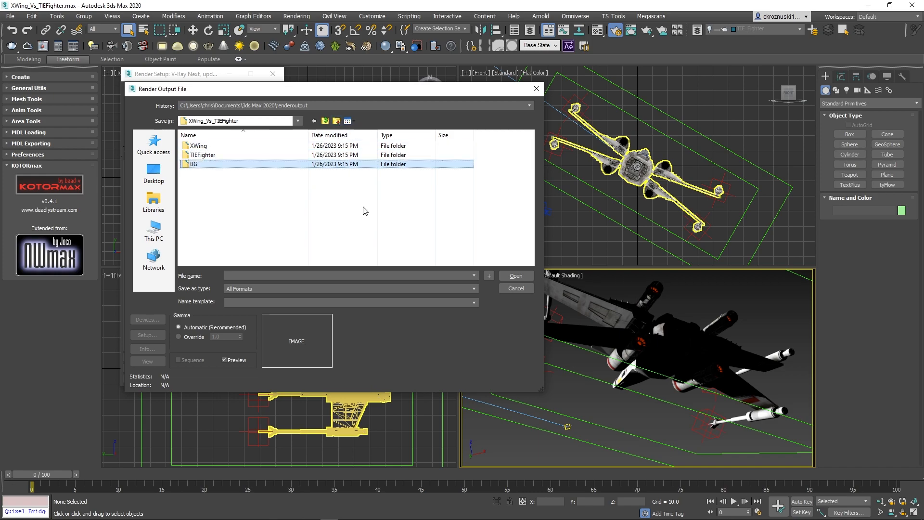
pyautogui.click(364, 211)
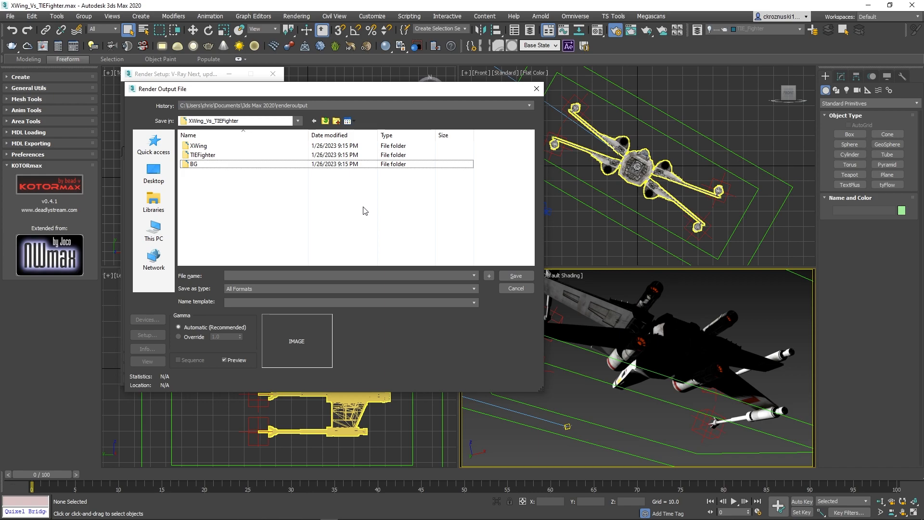
# Save renders as XWing_.png in the XWing folder as 48-bit PNG with alpha.
pyautogui.doubleClick(240, 146)
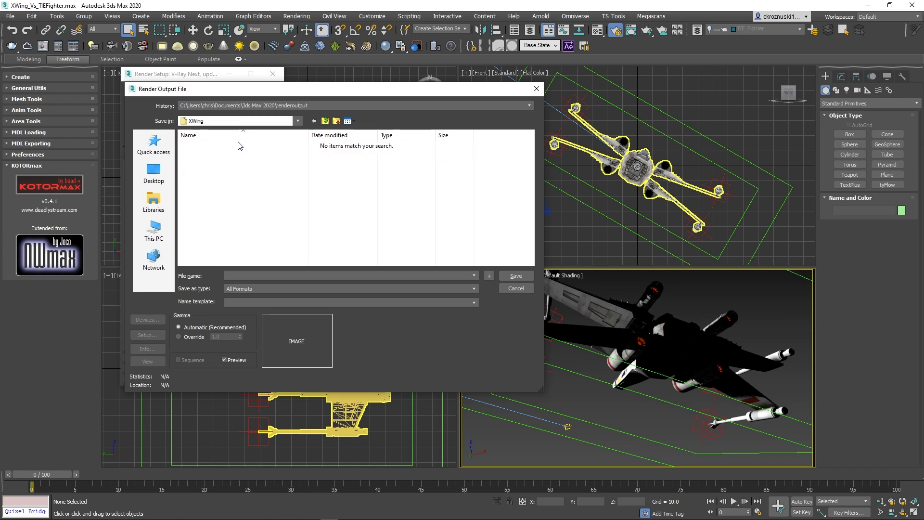
pyautogui.click(262, 288)
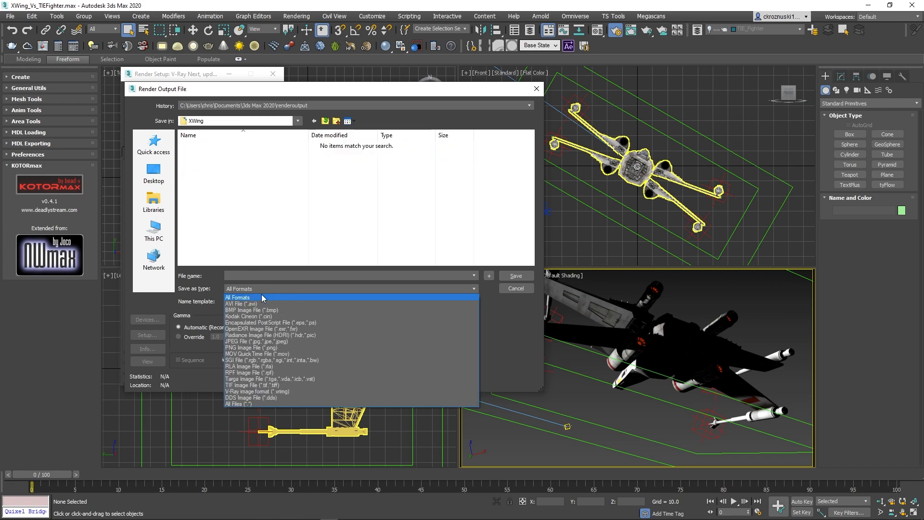
pyautogui.click(250, 347)
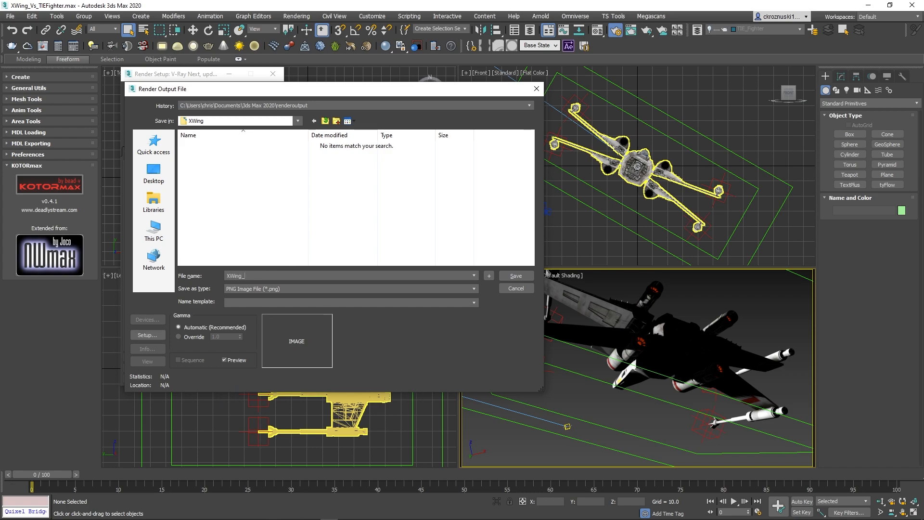
pyautogui.press('Return')
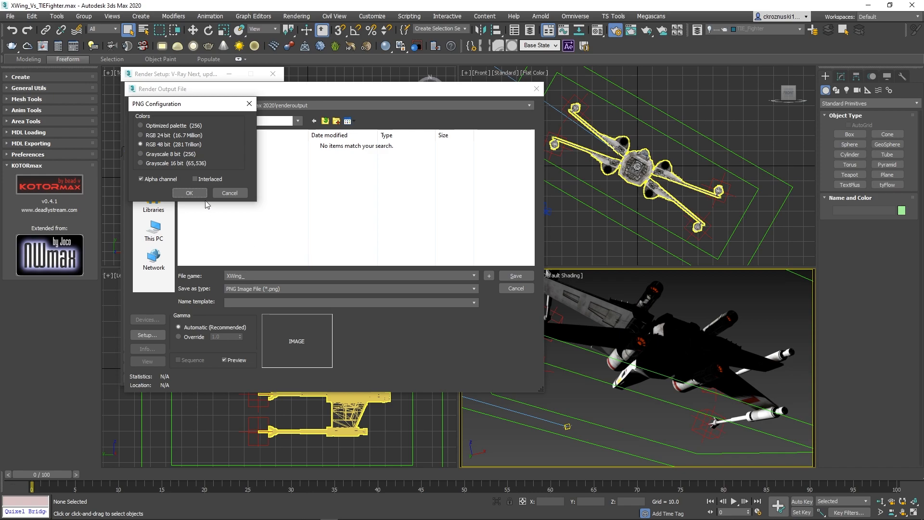
pyautogui.click(189, 192)
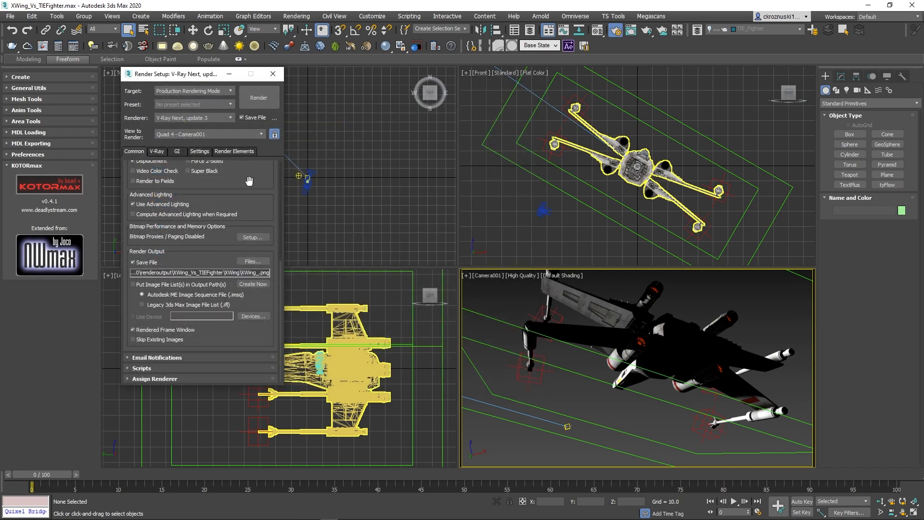
# Review the Render Elements list, enlarging the window to show all passes.
pyautogui.click(229, 151)
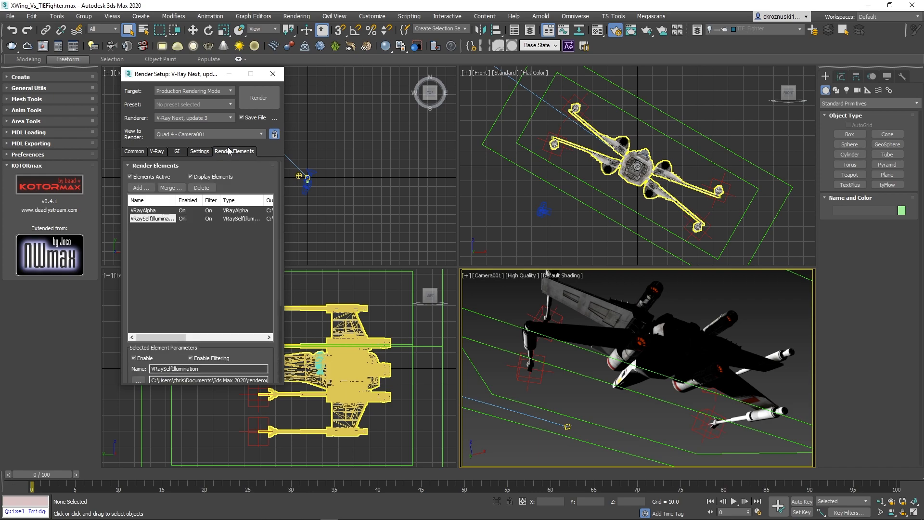
pyautogui.moveTo(243, 180); pyautogui.dragTo(242, 166)
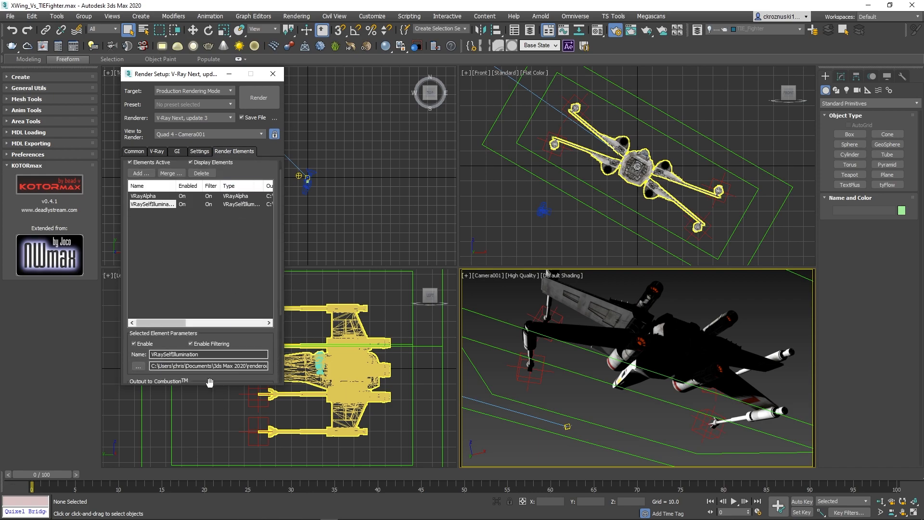
pyautogui.moveTo(210, 388); pyautogui.dragTo(209, 474)
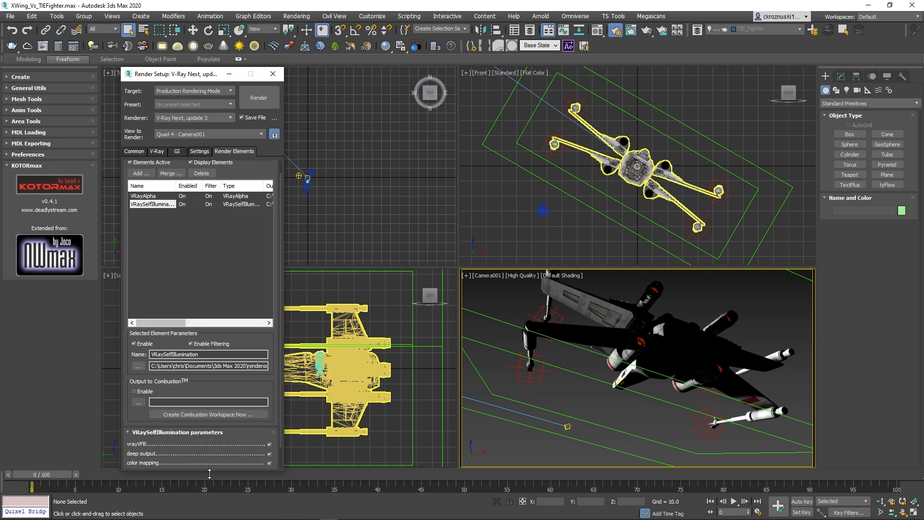
pyautogui.click(209, 235)
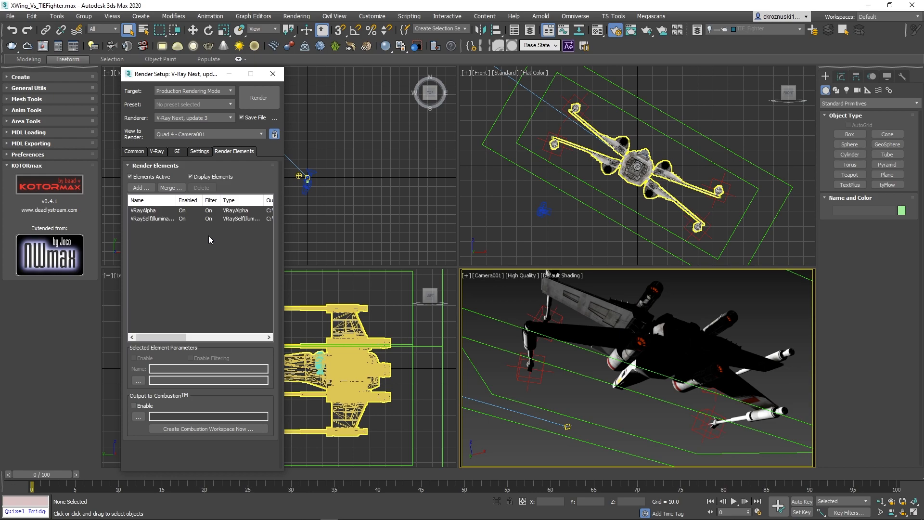
# Confirm VRayAlpha and VRaySelfIllumination are listed, cancel the picker, and start the X-Wing render.
pyautogui.click(151, 189)
pyautogui.moveTo(187, 180); pyautogui.dragTo(446, 109)
pyautogui.click(408, 131)
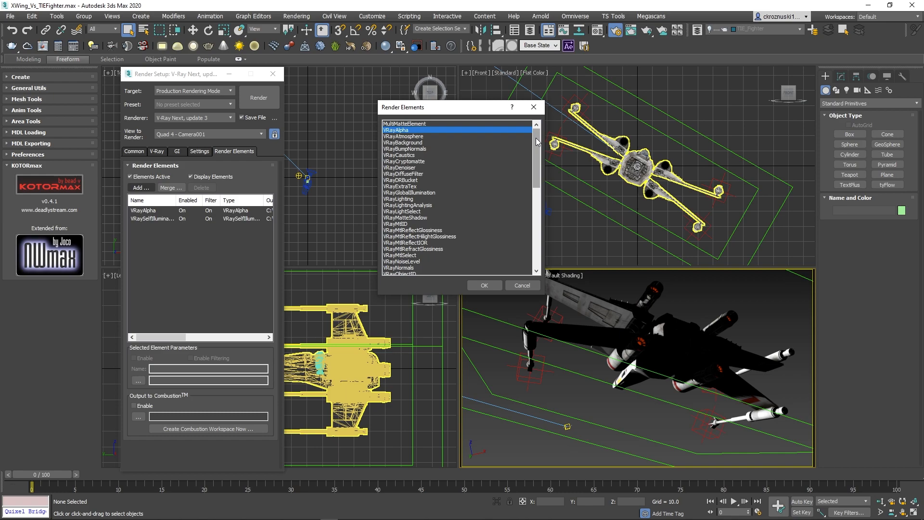
pyautogui.moveTo(536, 138); pyautogui.dragTo(533, 206)
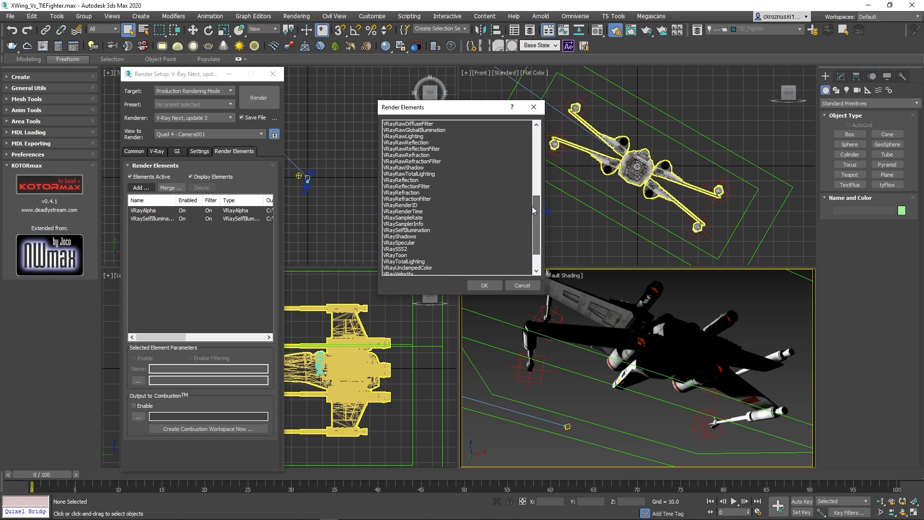
pyautogui.click(428, 231)
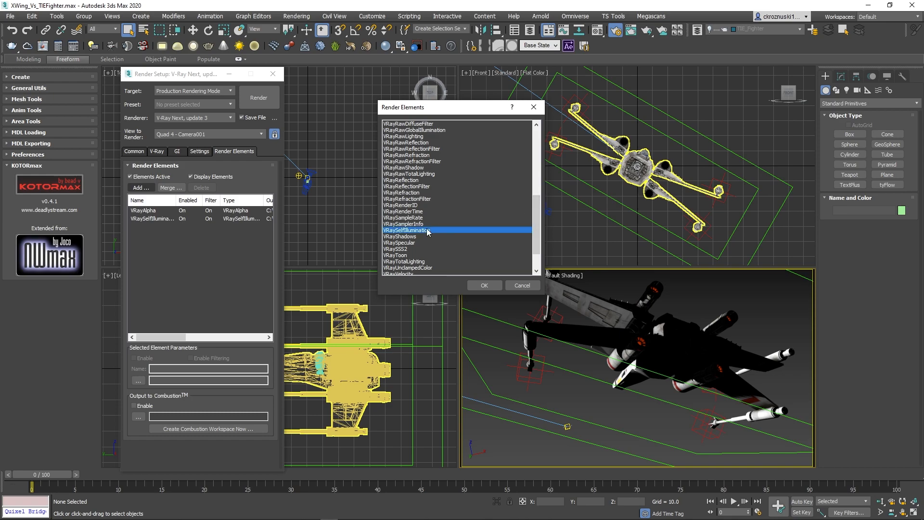
pyautogui.click(522, 285)
pyautogui.click(135, 151)
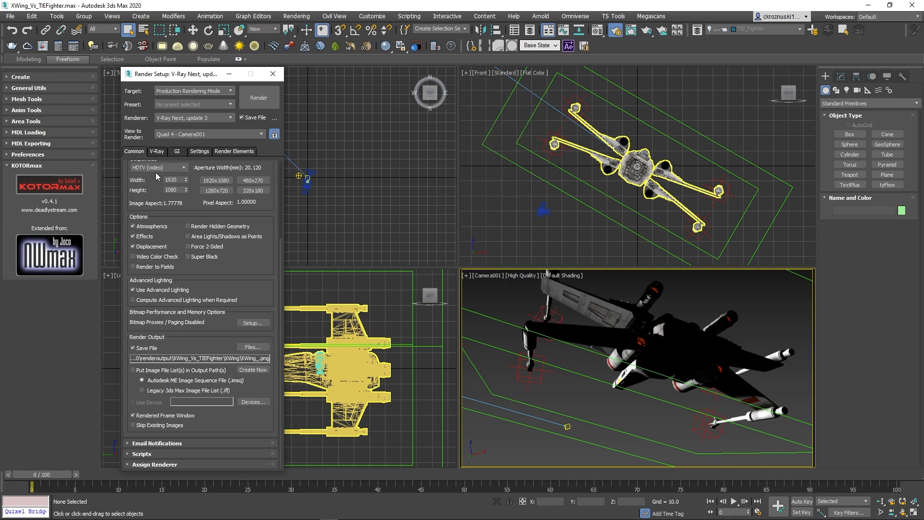
pyautogui.click(258, 98)
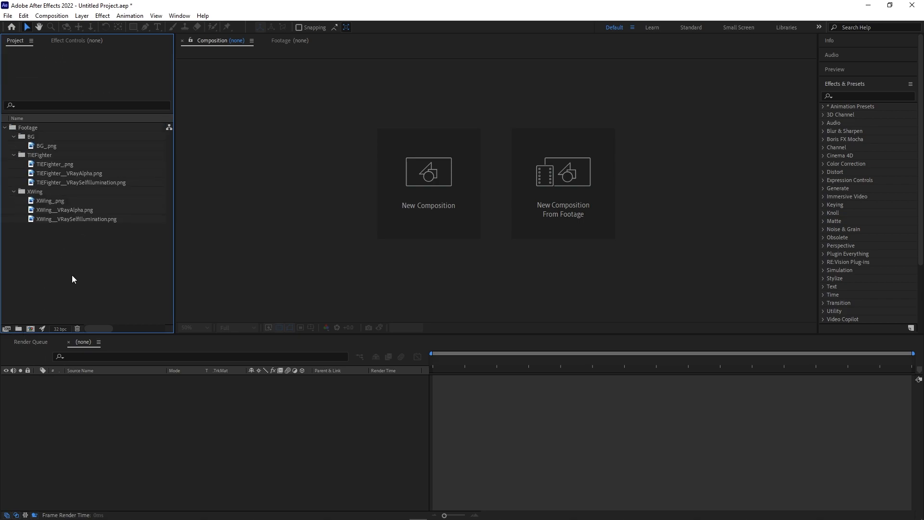
# Create Main_Comp at HDTV 1080, 24 fps, with a 0:00:10:01 duration.
pyautogui.click(30, 329)
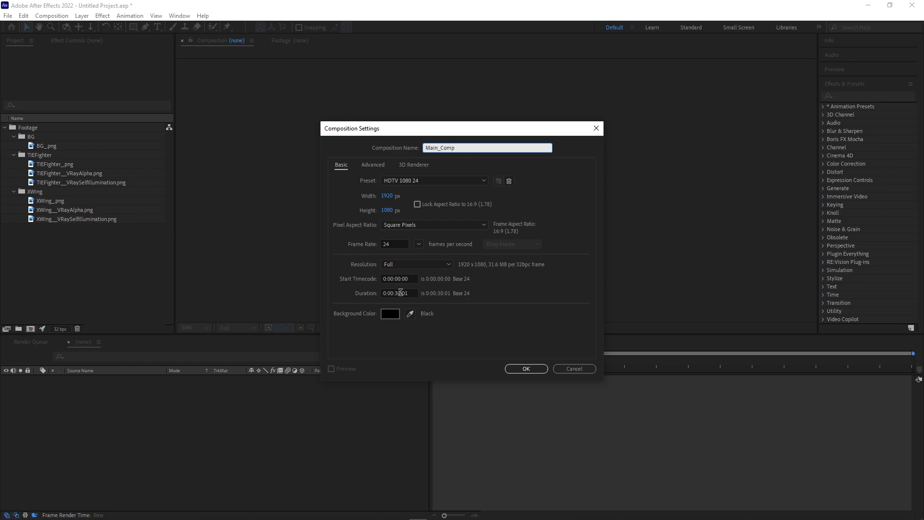
pyautogui.click(397, 293)
pyautogui.press('Return')
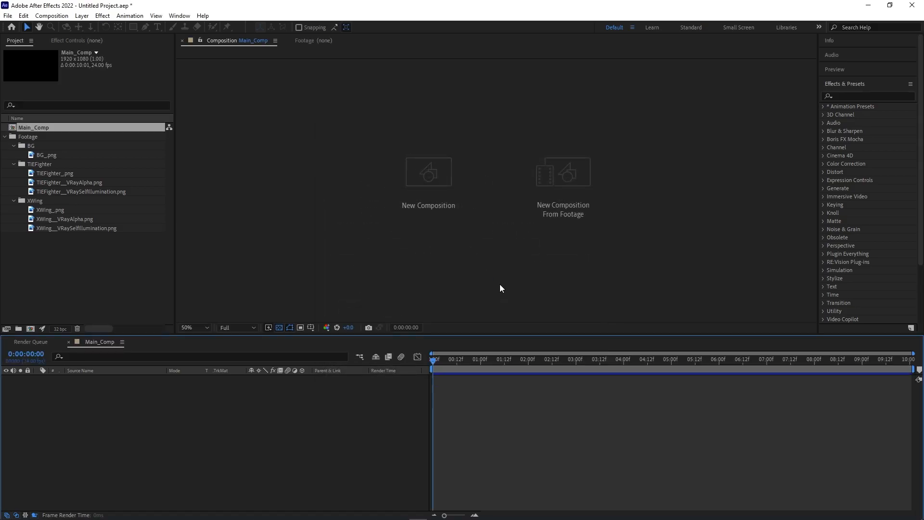
pyautogui.click(107, 287)
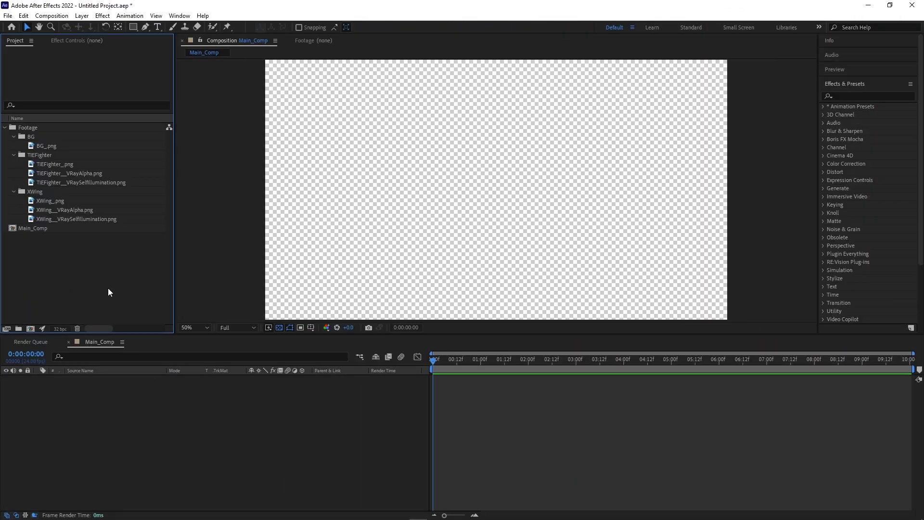
# Create a BG composition containing the starfield image.
pyautogui.click(30, 329)
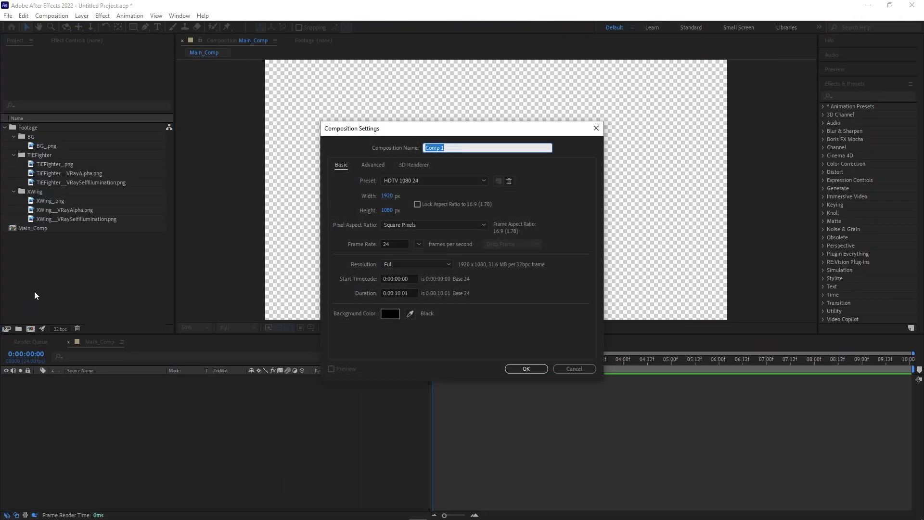
pyautogui.write('BG')
pyautogui.press('Return')
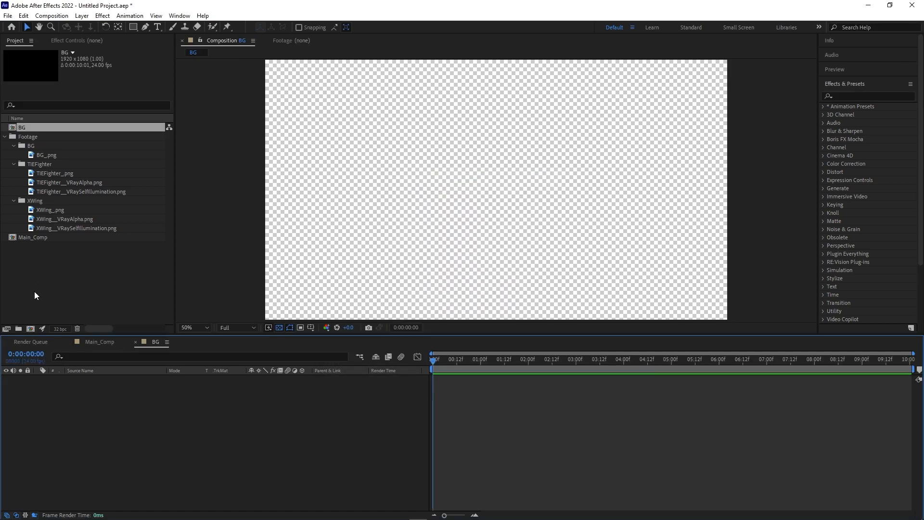
pyautogui.moveTo(41, 155); pyautogui.dragTo(190, 422)
# Add the BG comp as a layer in Main_Comp and file it into the BG folder.
pyautogui.click(97, 341)
pyautogui.click(78, 293)
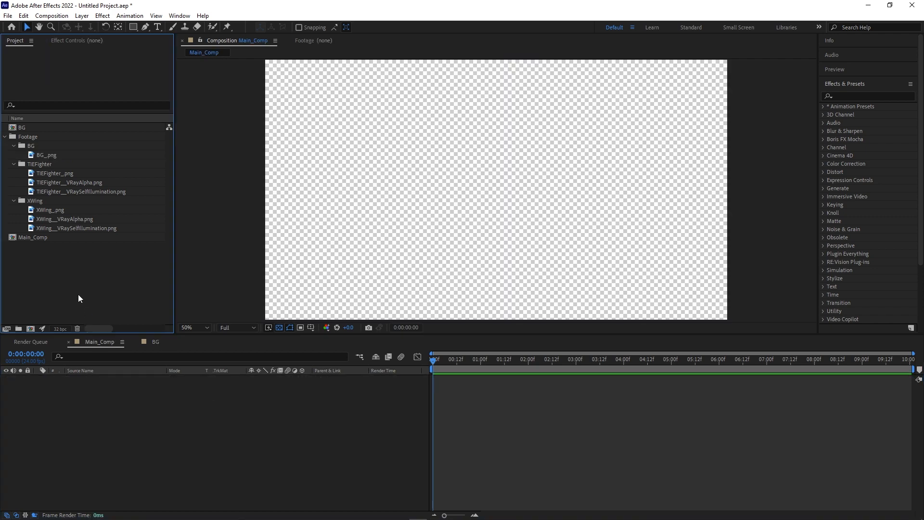
pyautogui.moveTo(21, 127); pyautogui.dragTo(111, 401)
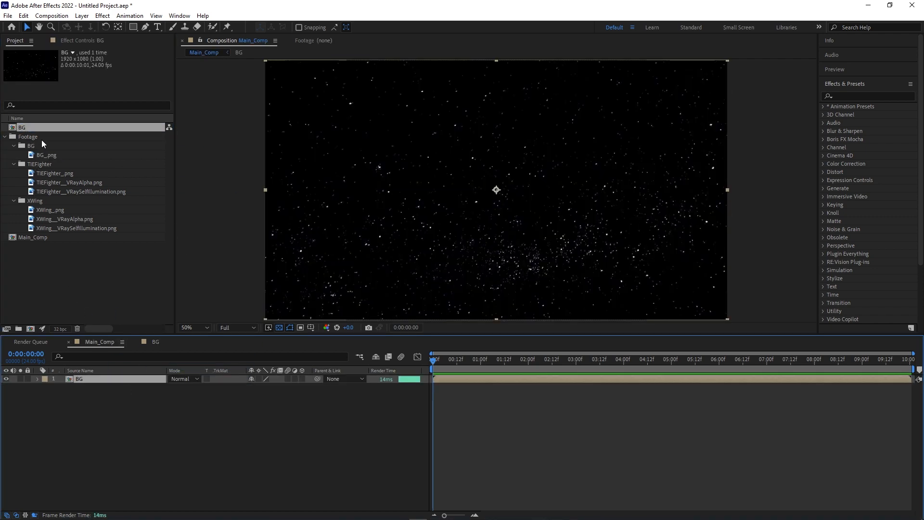
pyautogui.moveTo(30, 145); pyautogui.dragTo(31, 145)
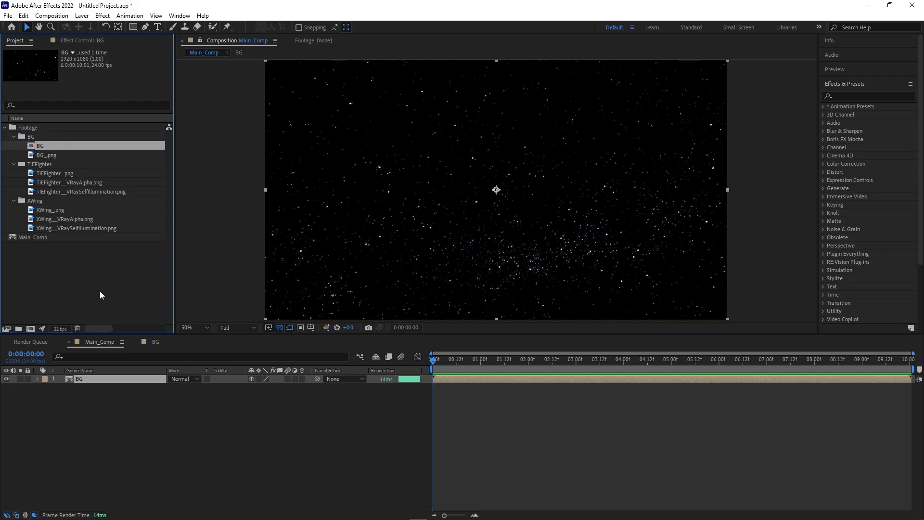
pyautogui.click(226, 441)
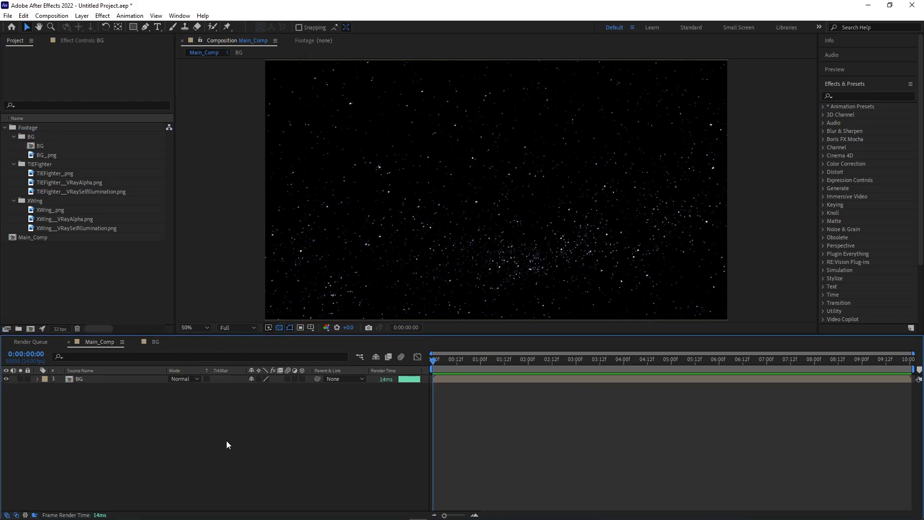
# Create a new composition named XWing.
pyautogui.hotkey('ctrl', 'n')
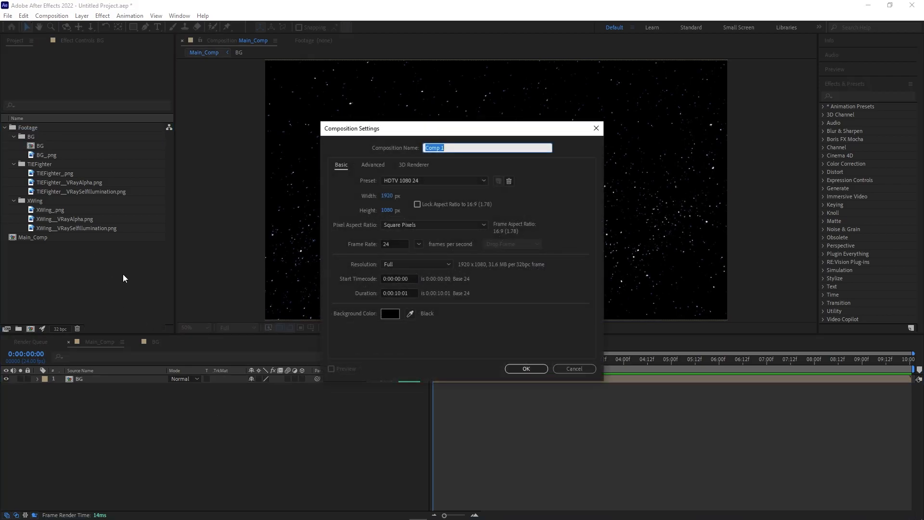
pyautogui.write('XWing')
pyautogui.press('Return')
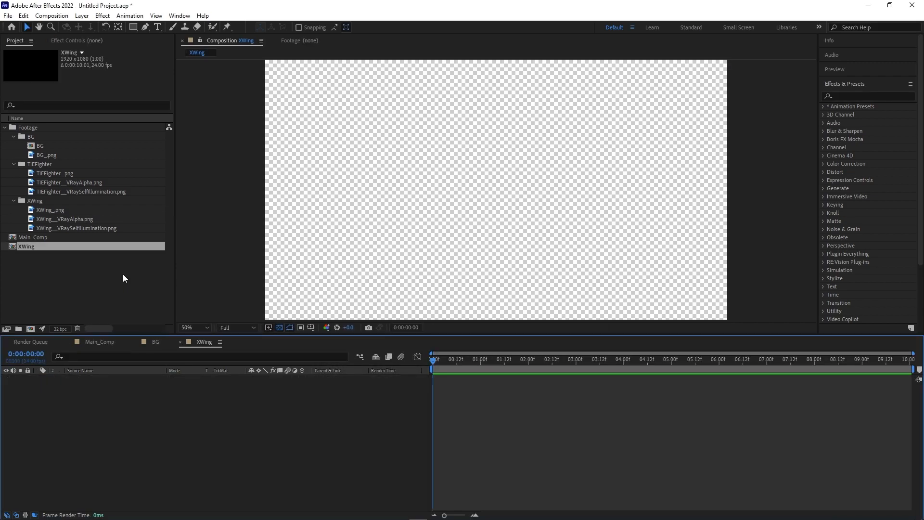
# Add the X-Wing beauty, alpha and self-illumination PNGs to the XWing comp over black.
pyautogui.moveTo(24, 247); pyautogui.dragTo(34, 200)
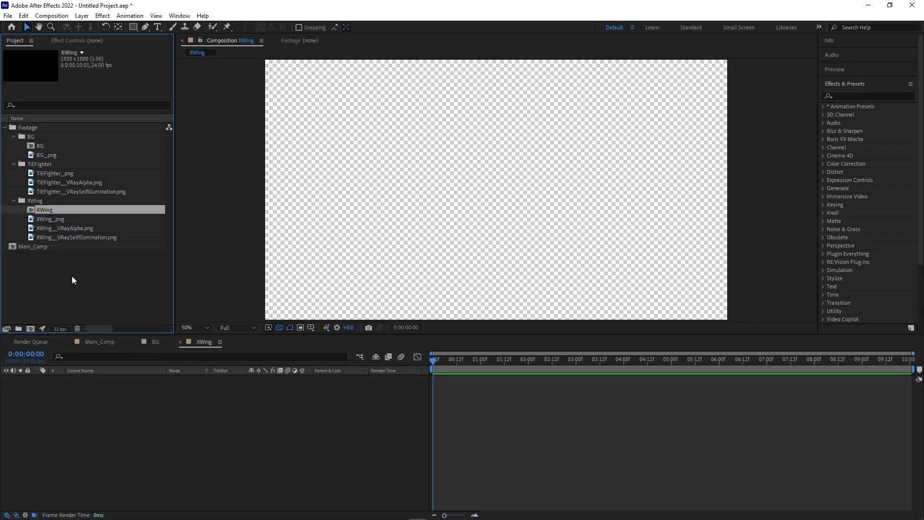
pyautogui.click(279, 327)
pyautogui.click(19, 273)
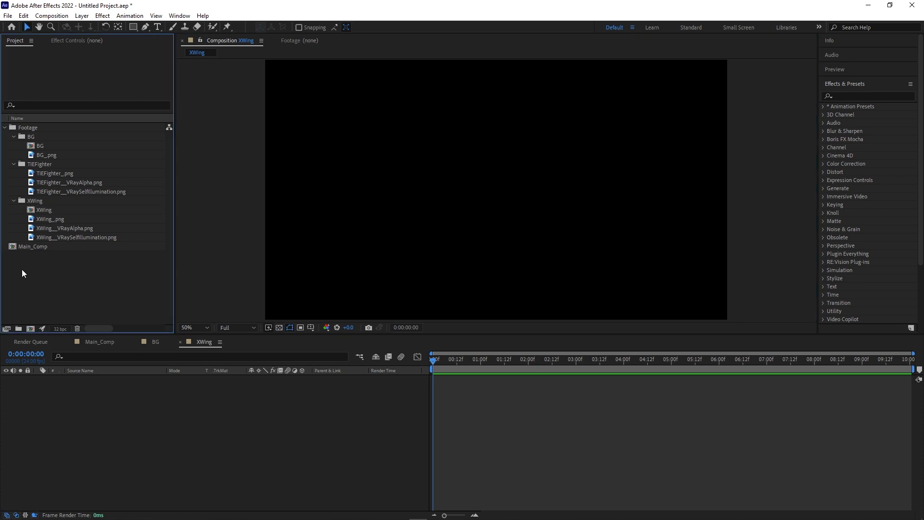
pyautogui.moveTo(48, 219); pyautogui.dragTo(154, 417)
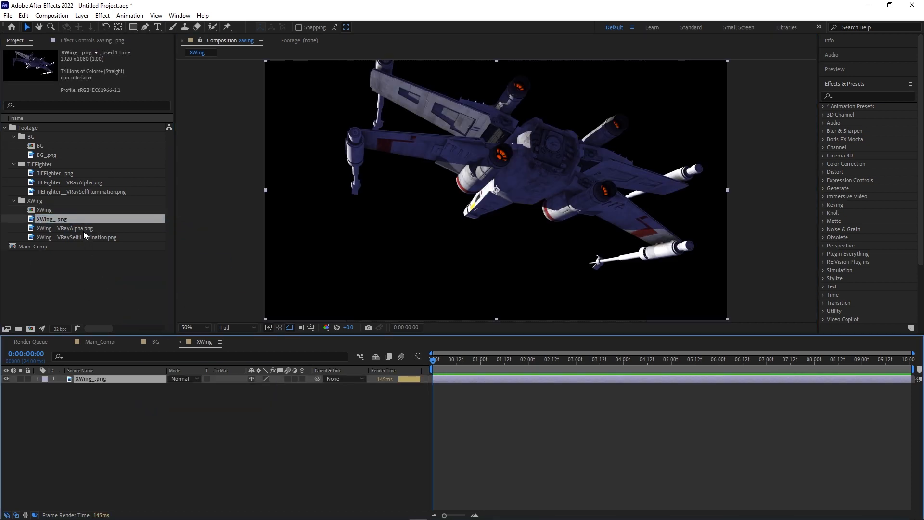
pyautogui.moveTo(82, 227); pyautogui.dragTo(134, 414)
pyautogui.click(128, 423)
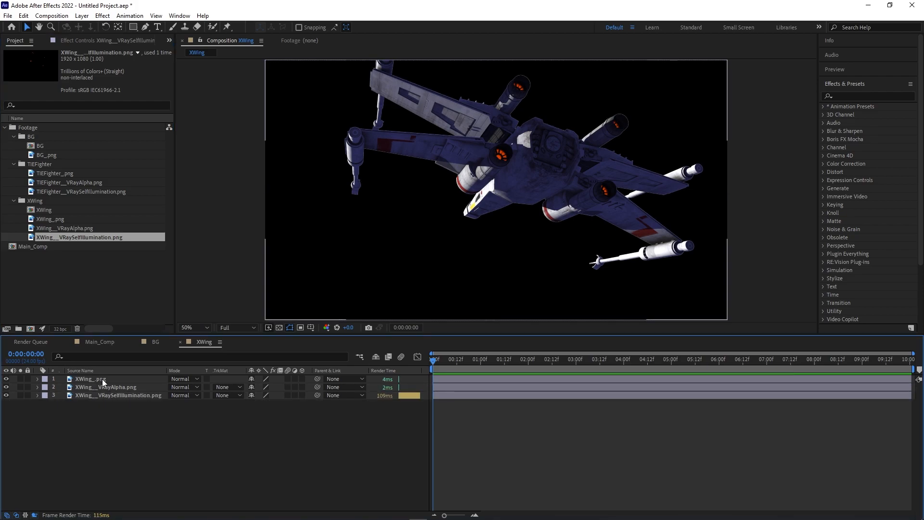
# Put the beauty pass under VRayAlpha and set its TrkMat to Alpha Matte.
pyautogui.moveTo(102, 379); pyautogui.dragTo(103, 391)
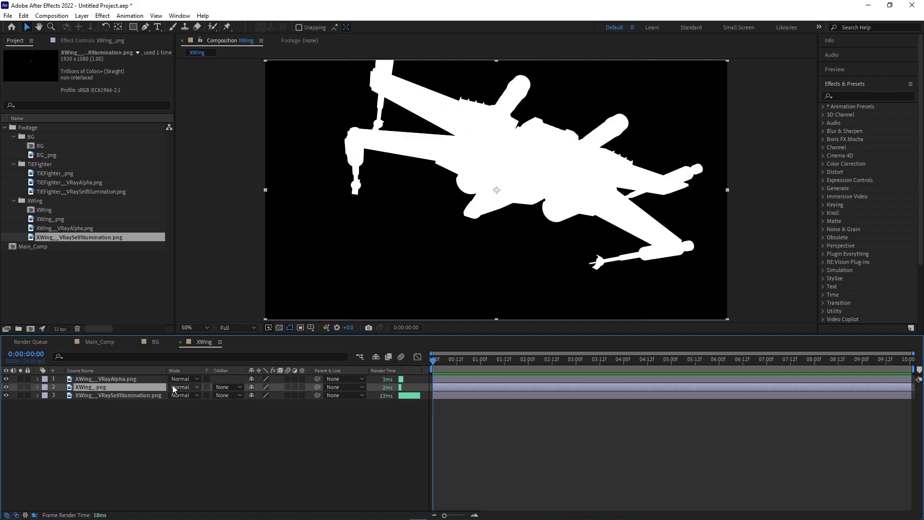
pyautogui.click(226, 388)
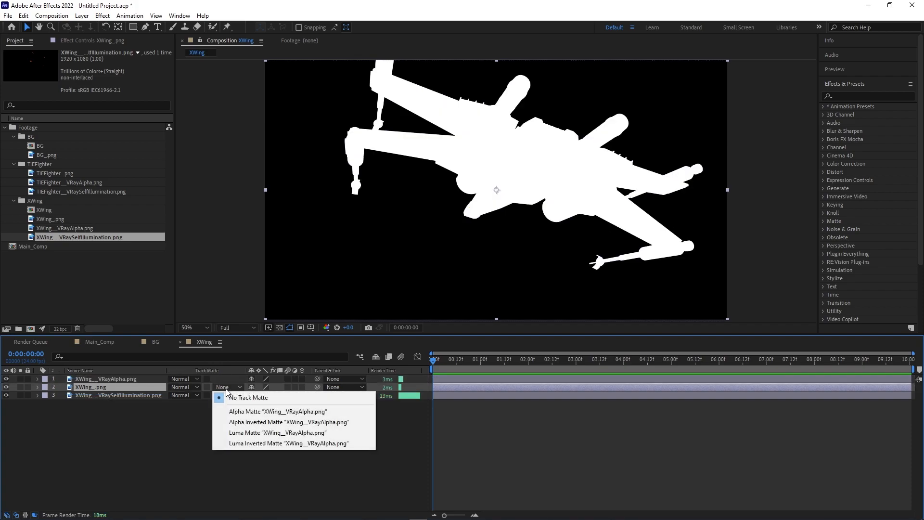
pyautogui.click(235, 411)
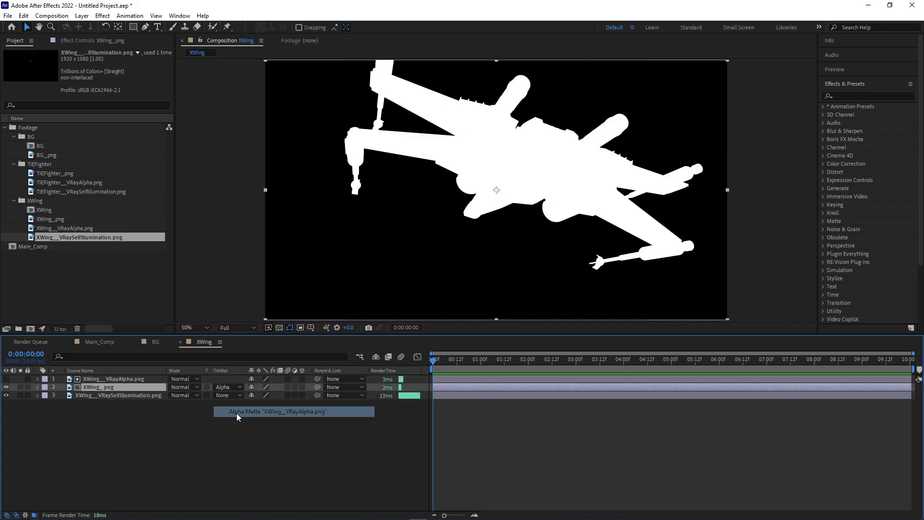
# Apply Fast Box Blur with a Blur Radius of 10 to the VRayAlpha layer.
pyautogui.click(135, 380)
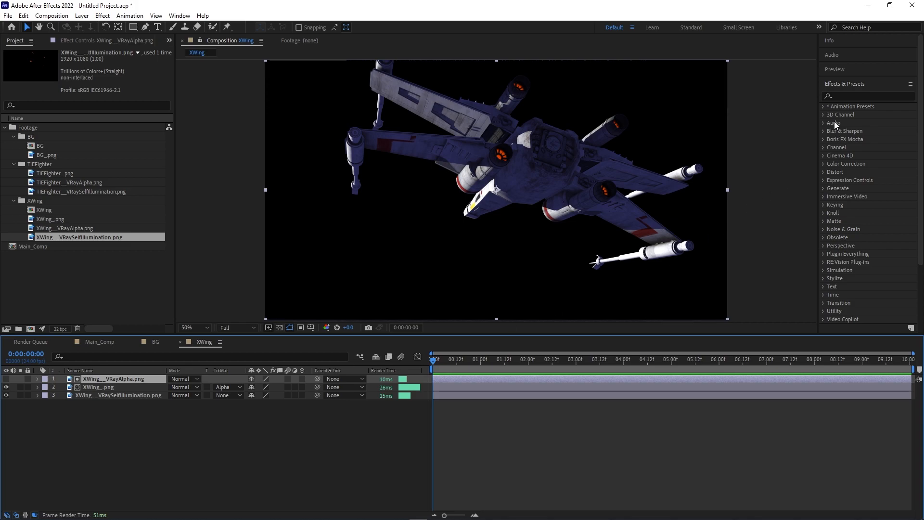
pyautogui.click(848, 95)
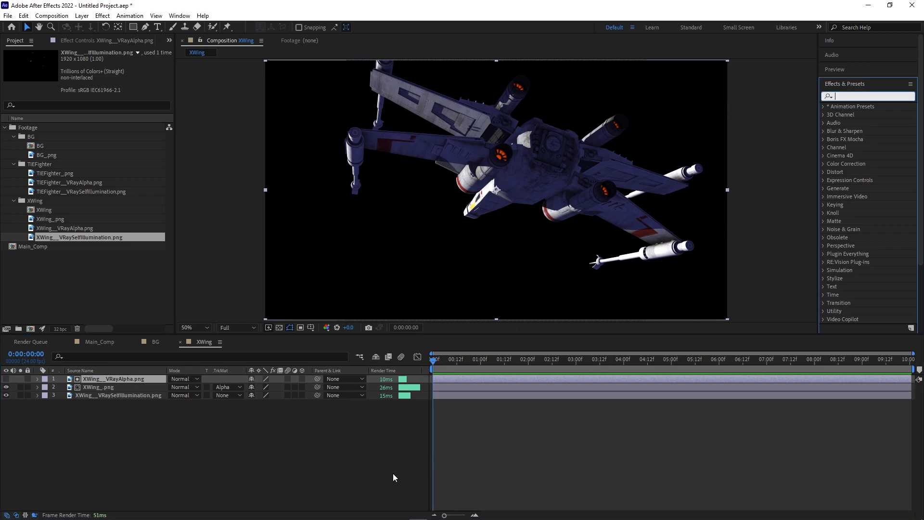
pyautogui.write('blur')
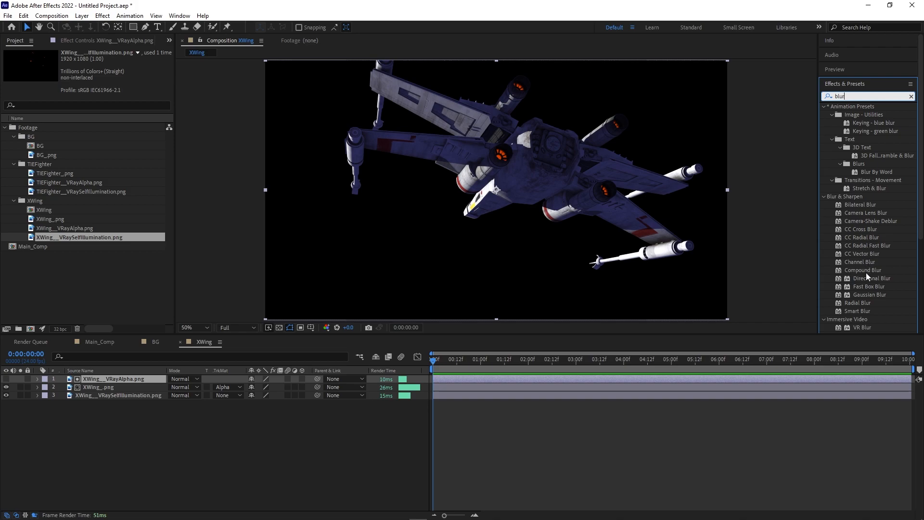
pyautogui.moveTo(870, 287); pyautogui.dragTo(112, 380)
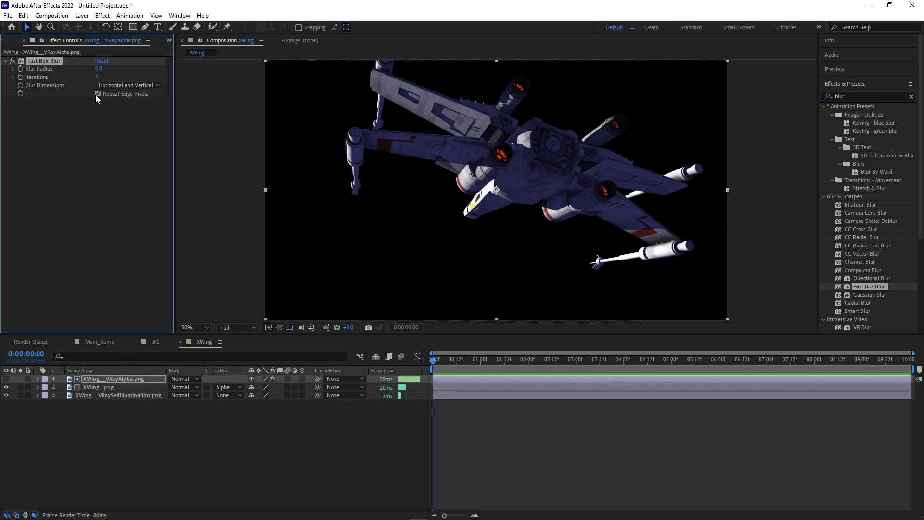
pyautogui.write('0')
pyautogui.press('Return')
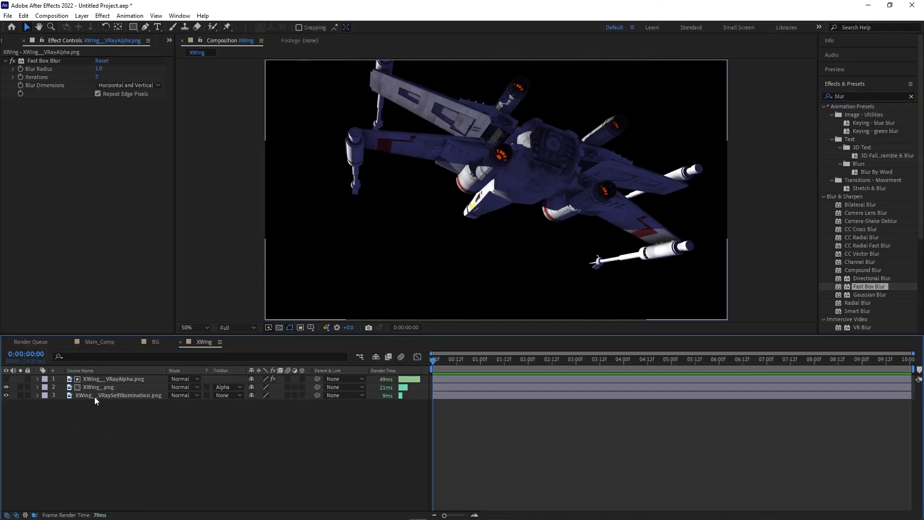
# Move the self-illumination layer to the top and solo it over transparency.
pyautogui.moveTo(94, 397); pyautogui.dragTo(103, 378)
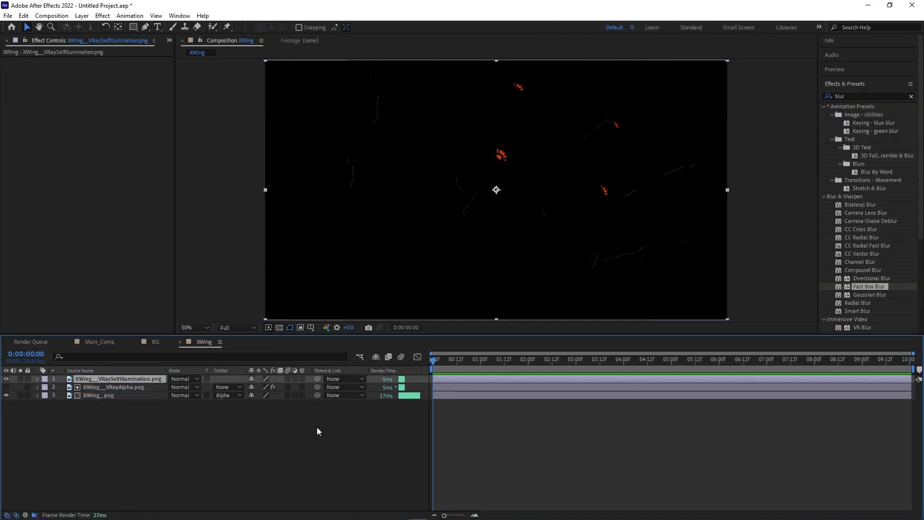
pyautogui.click(914, 103)
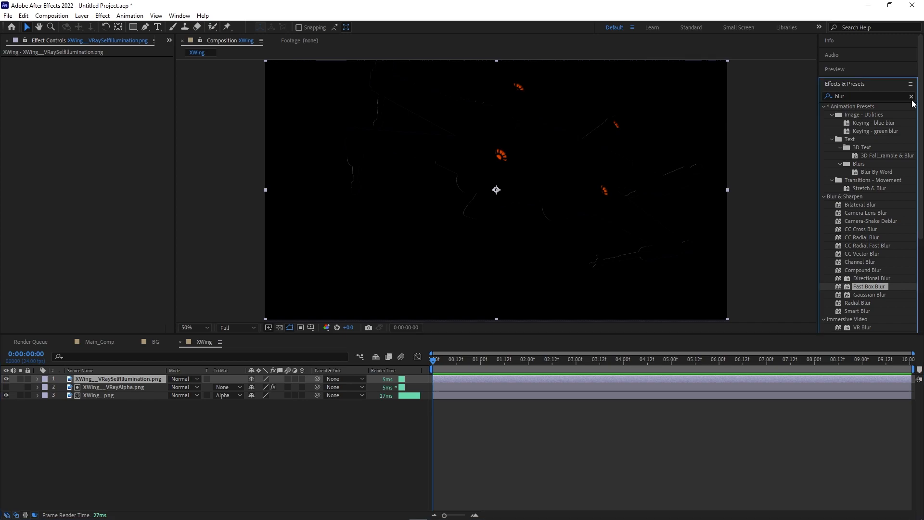
pyautogui.click(911, 98)
pyautogui.click(20, 378)
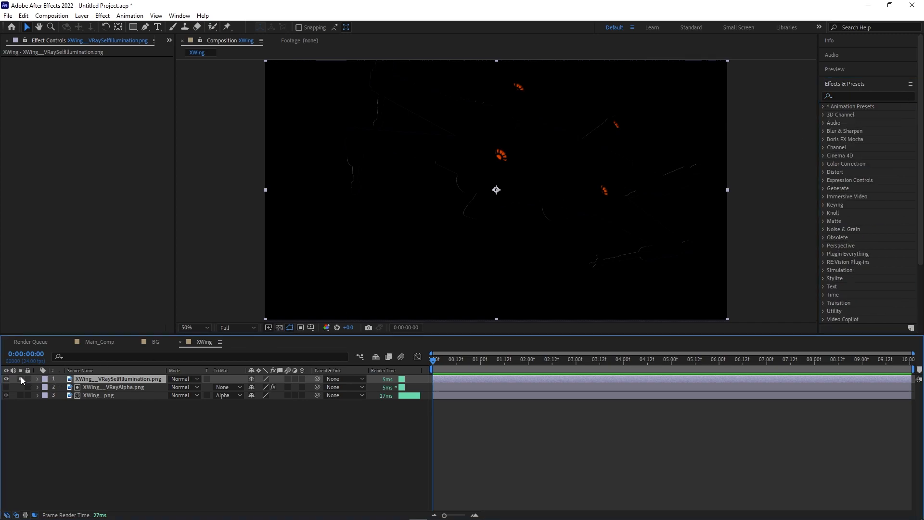
pyautogui.click(279, 328)
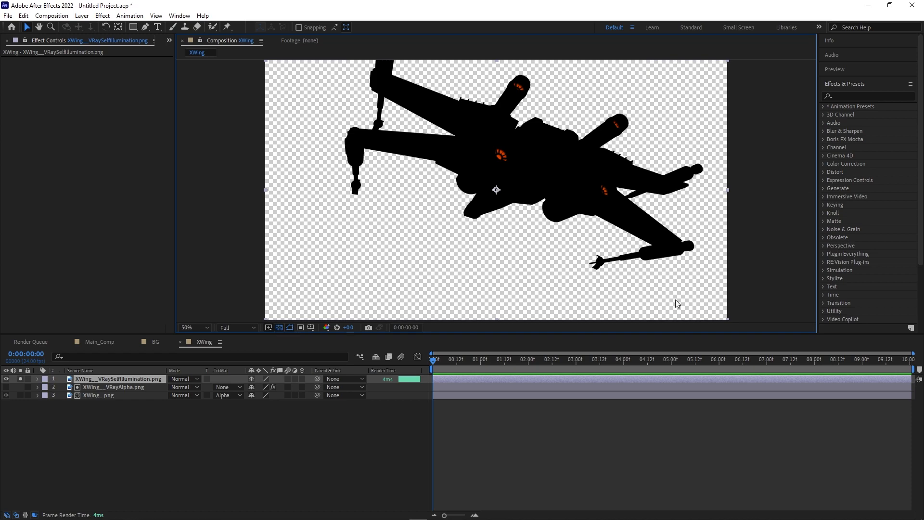
pyautogui.click(860, 96)
# Apply Solid Composite to the self-illumination layer with its Color set to black.
pyautogui.write('solid')
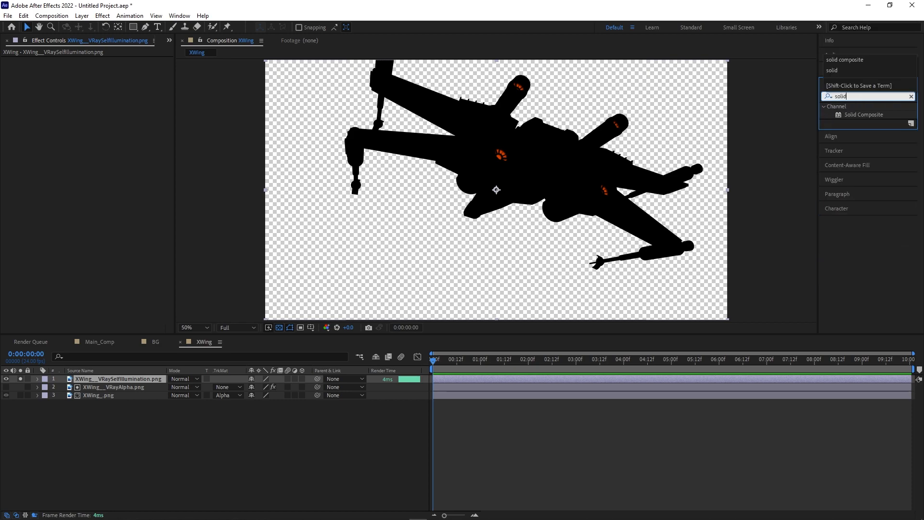
pyautogui.moveTo(867, 116); pyautogui.dragTo(100, 136)
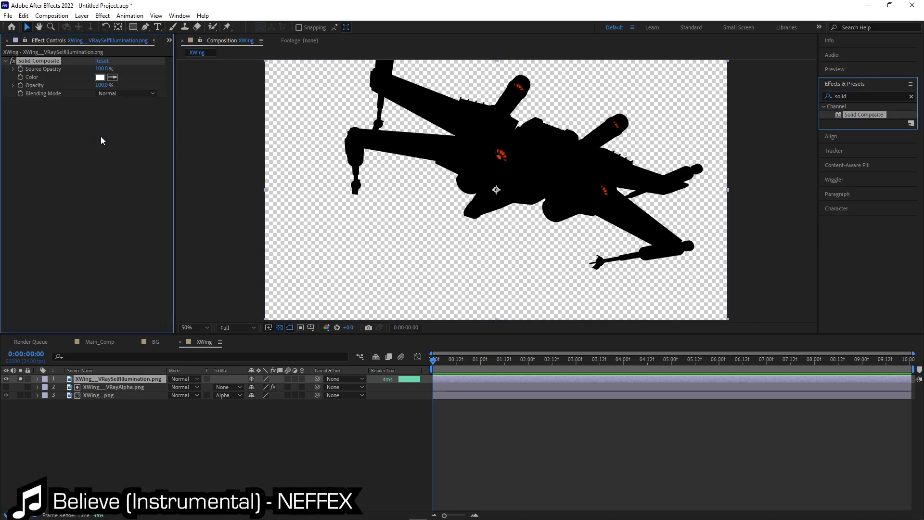
pyautogui.click(100, 78)
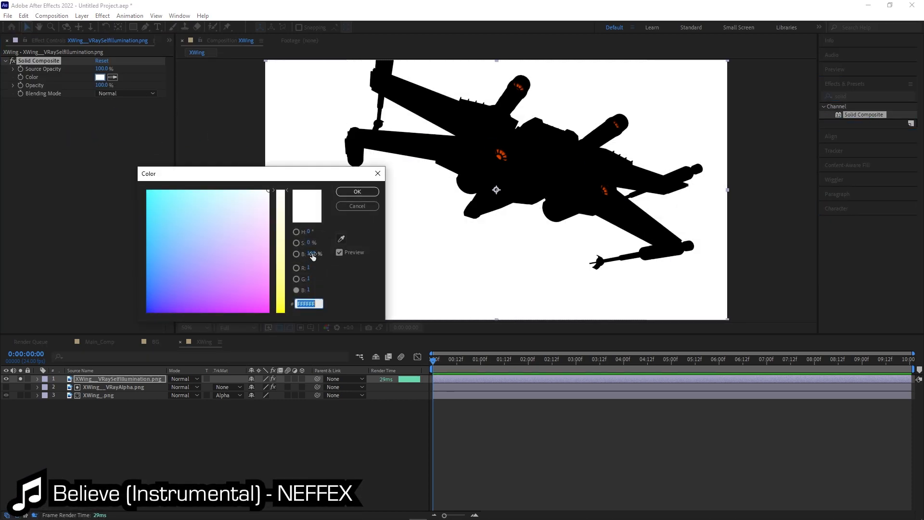
pyautogui.moveTo(313, 256); pyautogui.dragTo(171, 241)
pyautogui.click(357, 191)
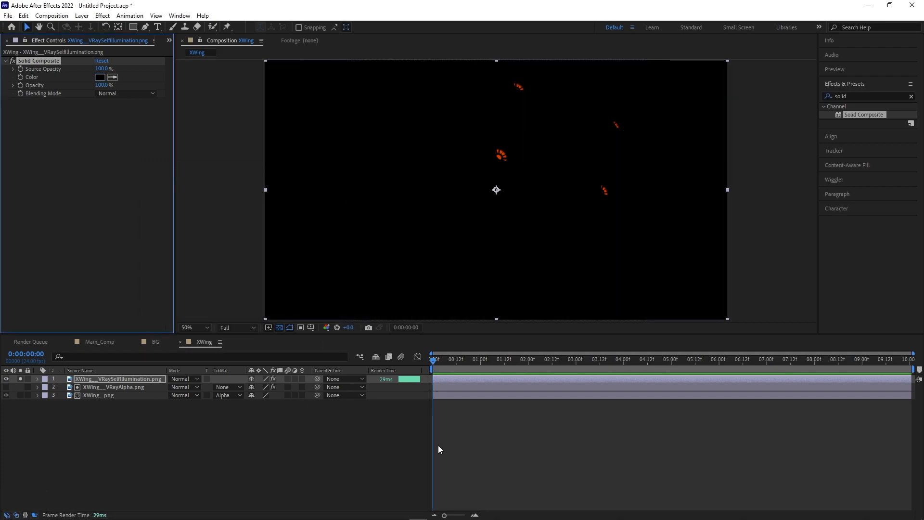
pyautogui.click(867, 96)
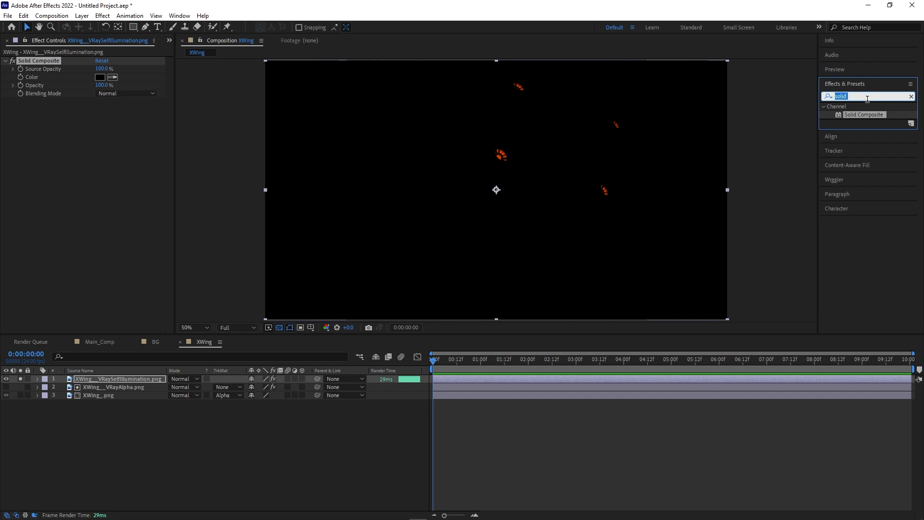
# Add a Glow to the self-illumination layer with Radius 5 and Intensity 0.1.
pyautogui.write('glow')
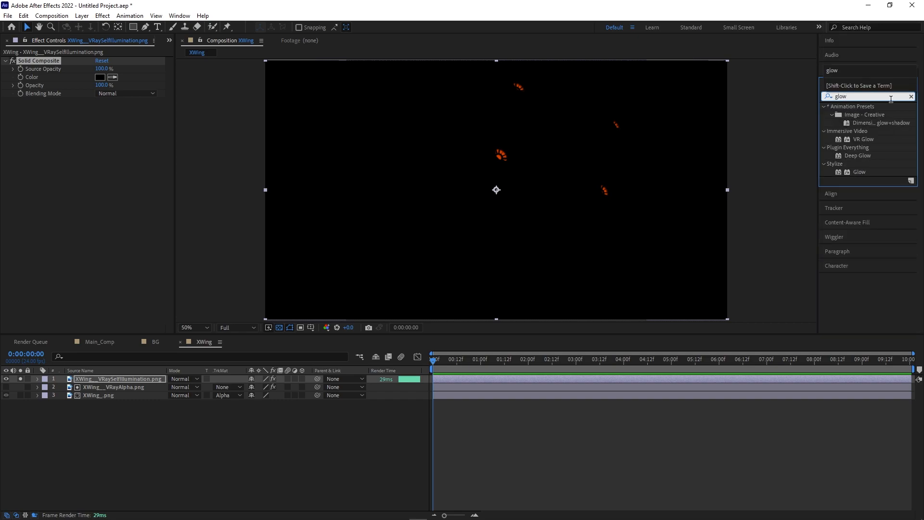
pyautogui.moveTo(849, 171); pyautogui.dragTo(68, 188)
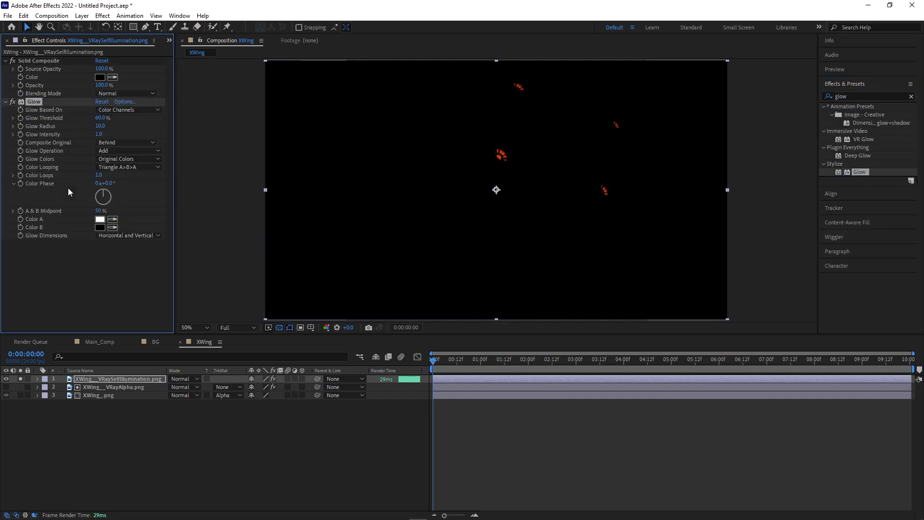
pyautogui.click(101, 126)
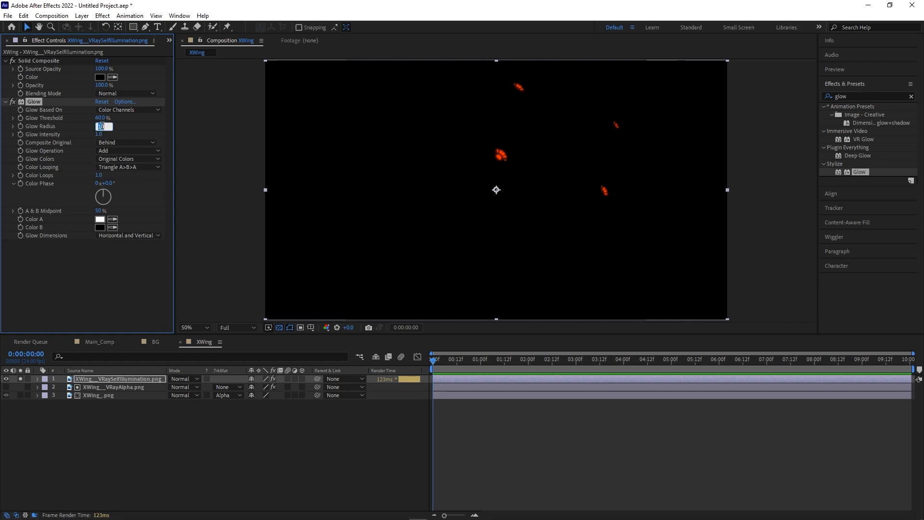
pyautogui.write('5')
pyautogui.press('Tab')
pyautogui.write('0.1')
pyautogui.press('Return')
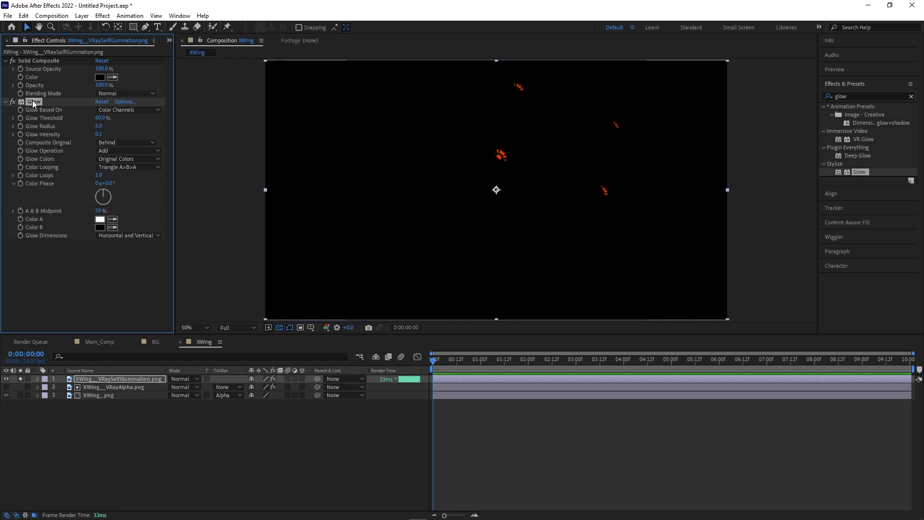
# Duplicate the Glow twice, setting the copies' radii to 25 and 125.
pyautogui.hotkey('ctrl', 'd')
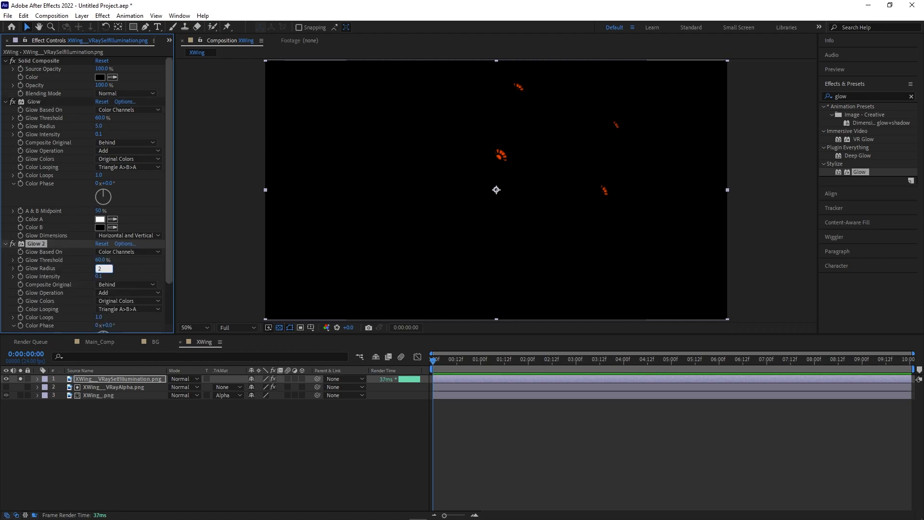
pyautogui.press('Return')
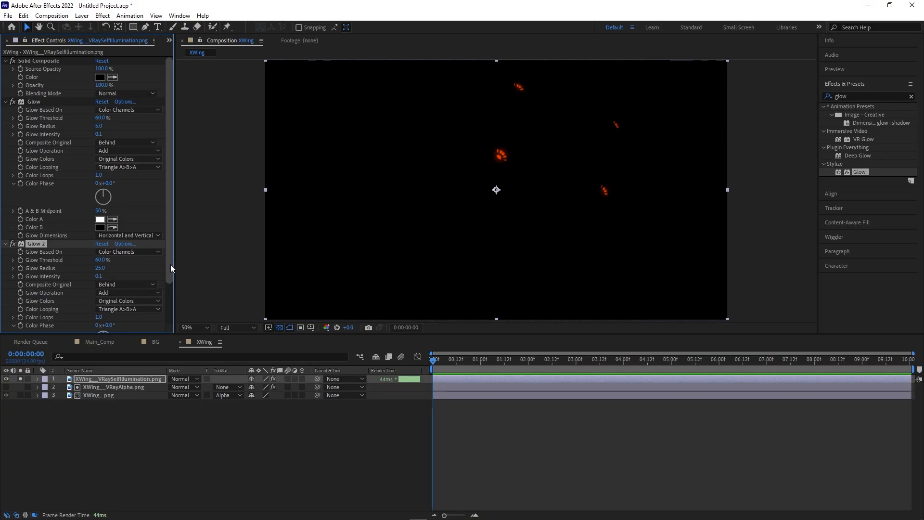
pyautogui.hotkey('ctrl', 'd')
pyautogui.scroll(-5, 164, 262)
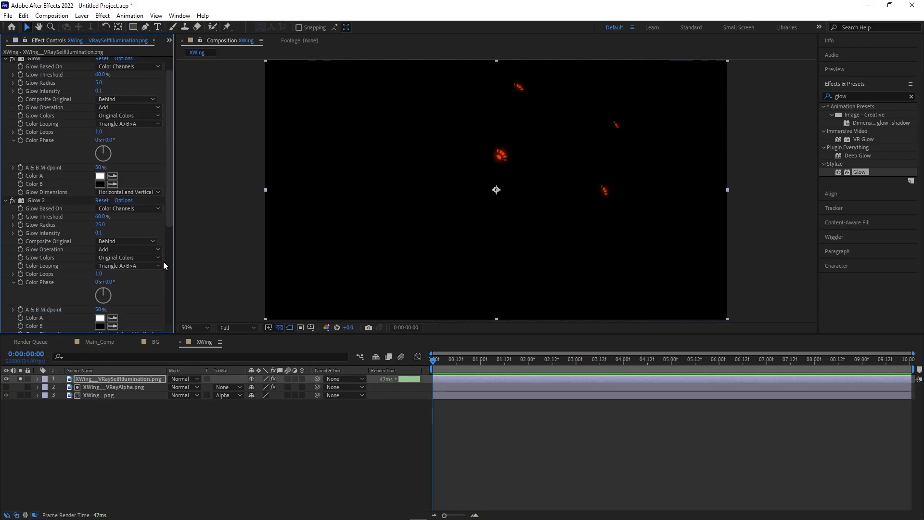
pyautogui.click(101, 236)
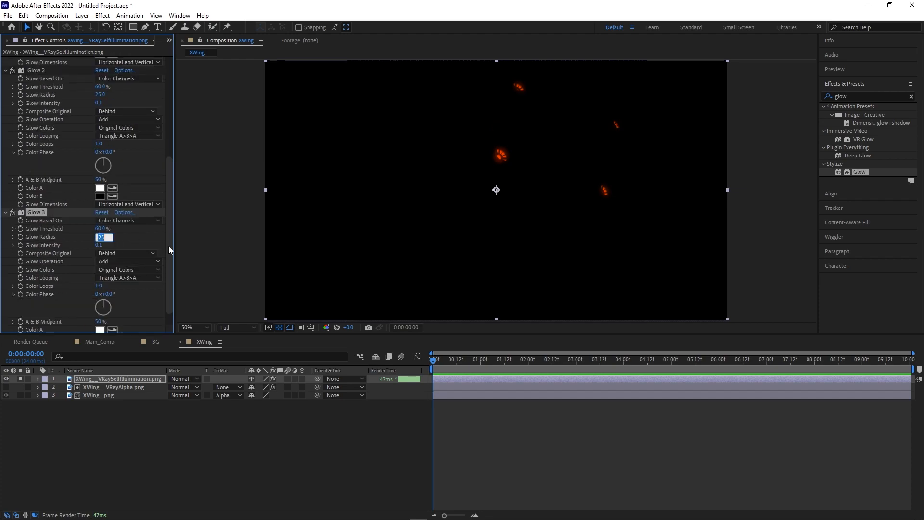
pyautogui.write('125')
pyautogui.press('Return')
pyautogui.moveTo(169, 253); pyautogui.dragTo(168, 296)
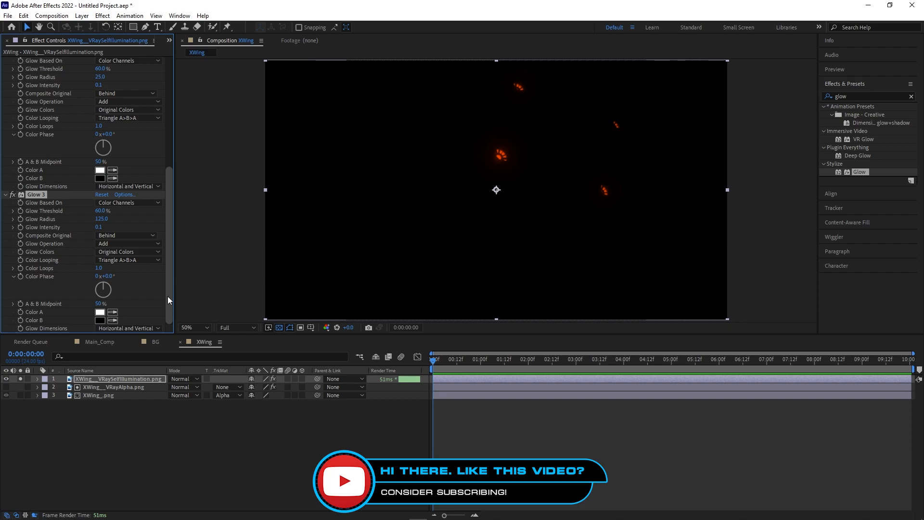
# Expand the self-illumination layer's three Glow effects in an enlarged timeline.
pyautogui.click(37, 379)
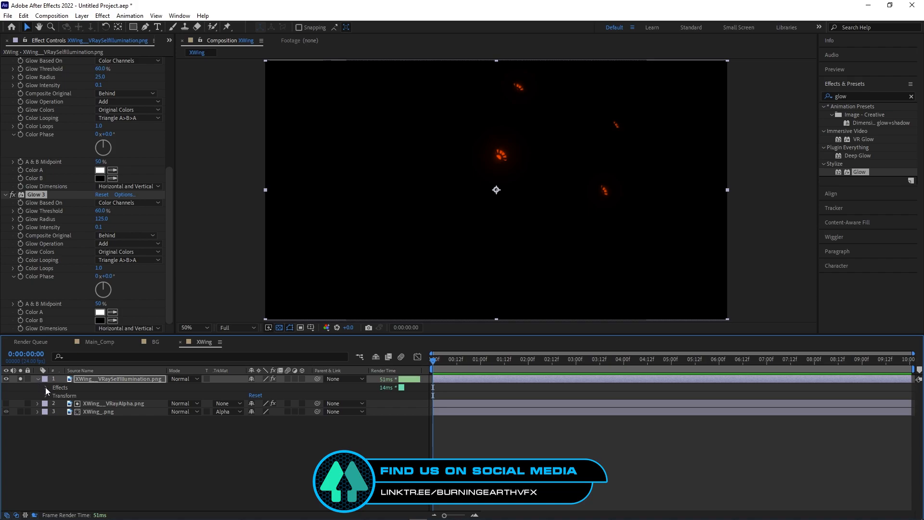
pyautogui.click(45, 389)
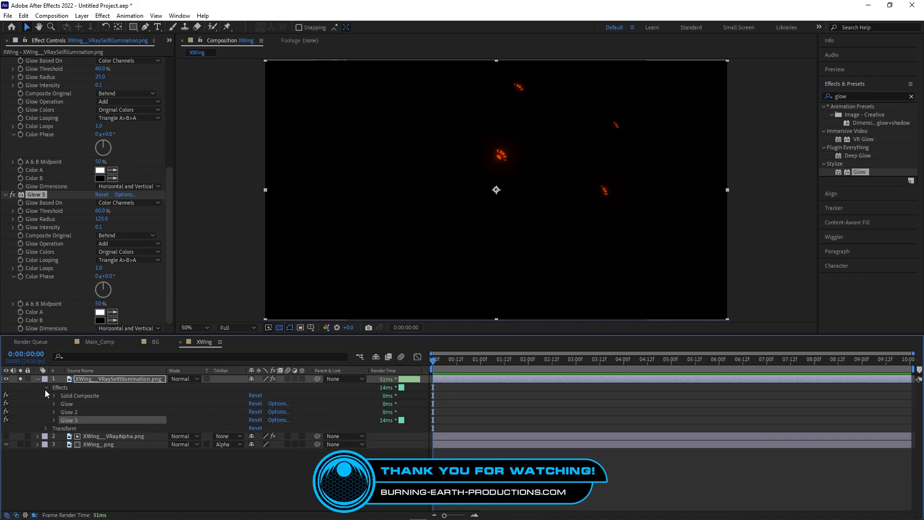
pyautogui.keyDown('shift'); pyautogui.click(78, 407); pyautogui.keyUp('shift')
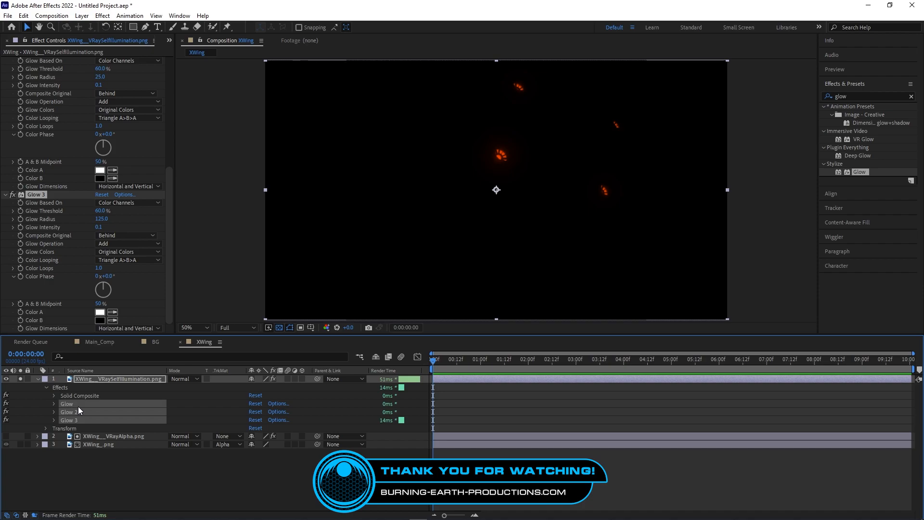
pyautogui.click(53, 405)
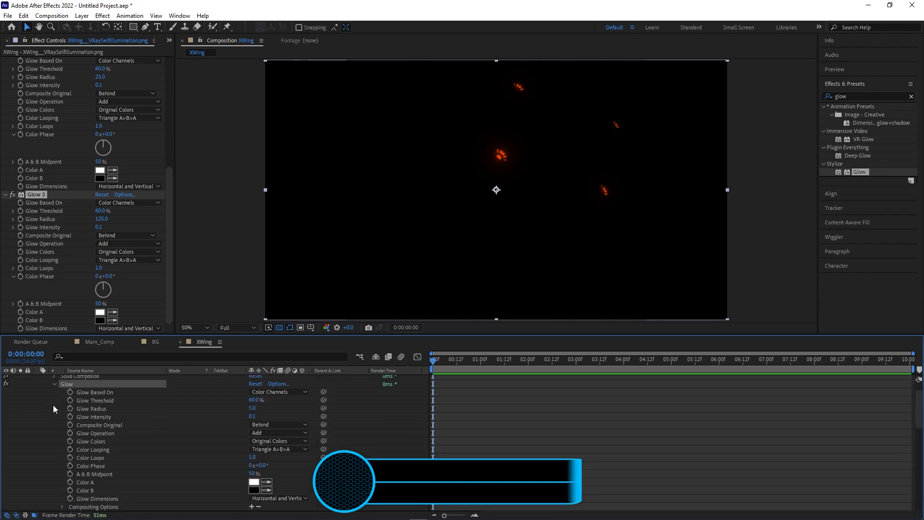
pyautogui.click(605, 425)
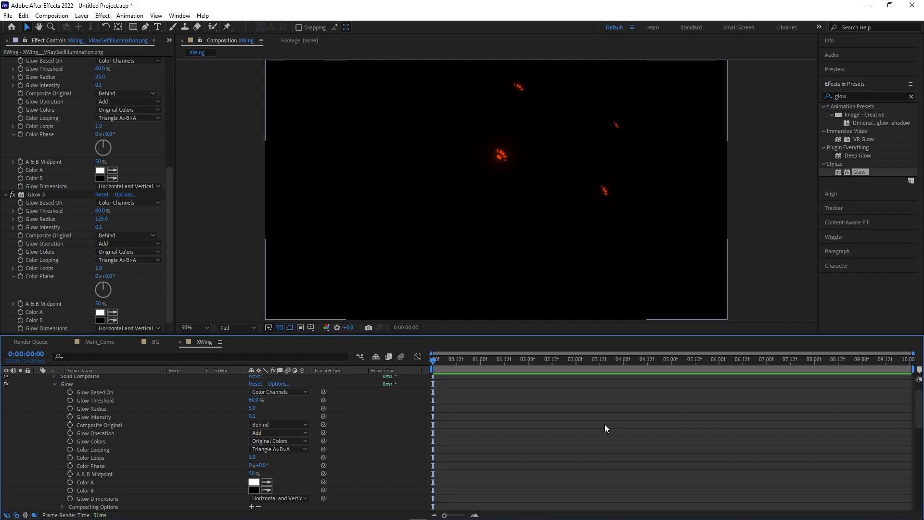
pyautogui.moveTo(210, 334); pyautogui.dragTo(215, 177)
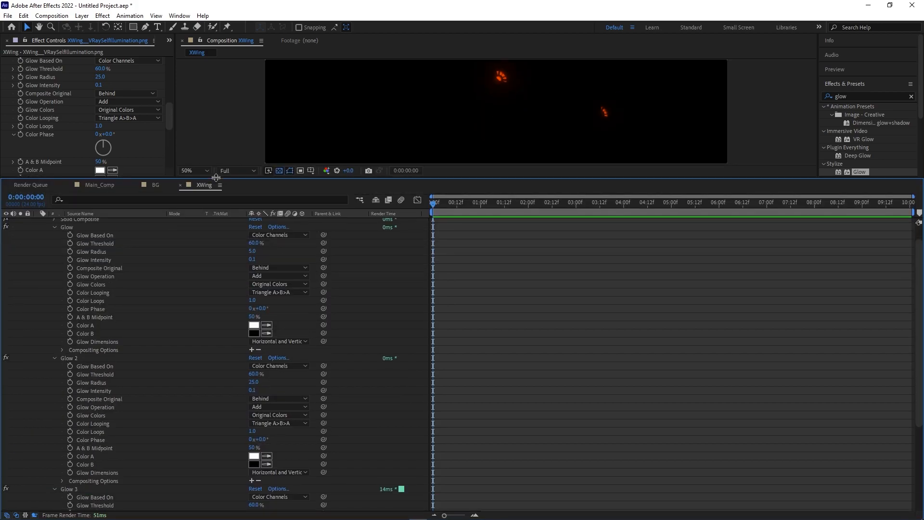
pyautogui.scroll(-3, 205, 343)
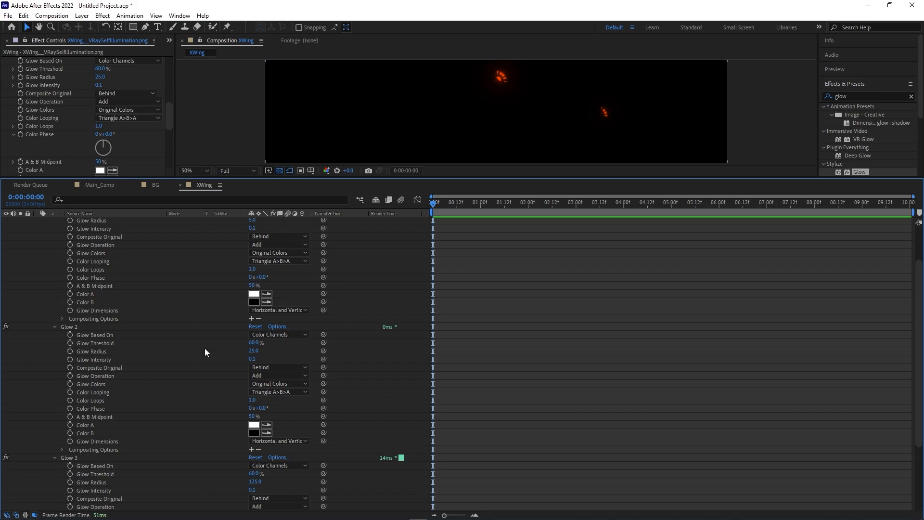
pyautogui.scroll(3, 204, 348)
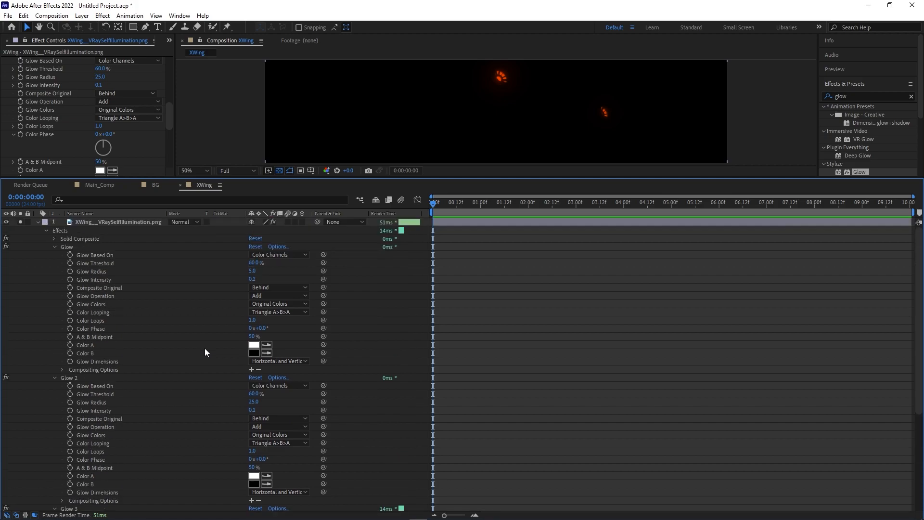
# Link Glow 2's Glow Threshold to Glow's, and Glow 3's to Glow 2's, via expressions.
pyautogui.click(68, 394)
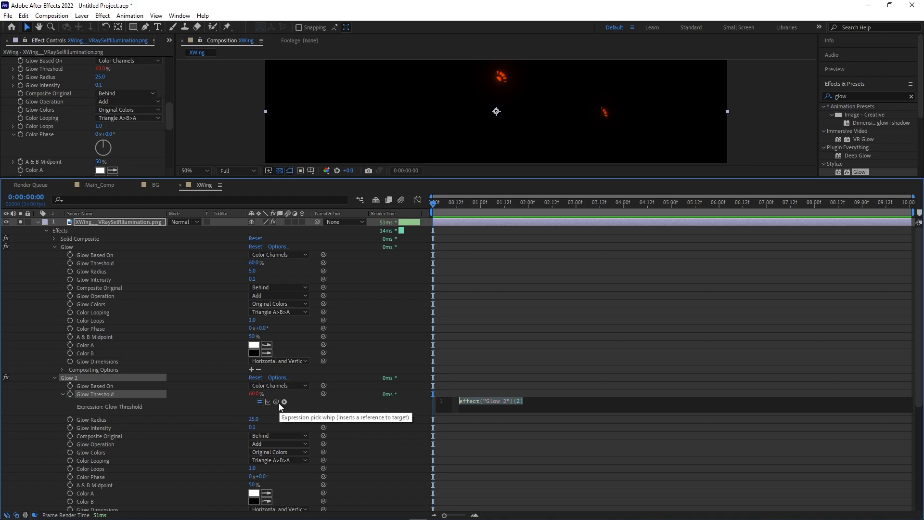
pyautogui.moveTo(278, 402); pyautogui.dragTo(100, 260)
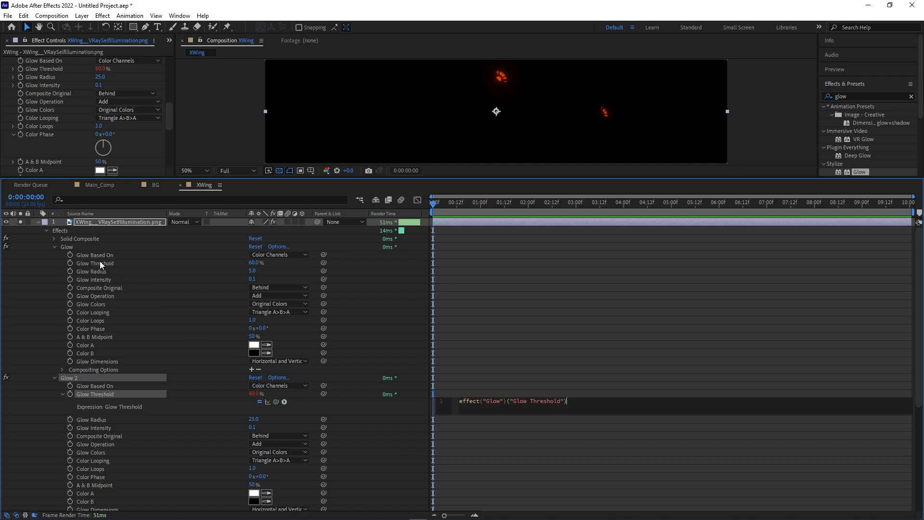
pyautogui.click(363, 411)
pyautogui.scroll(-6, 203, 437)
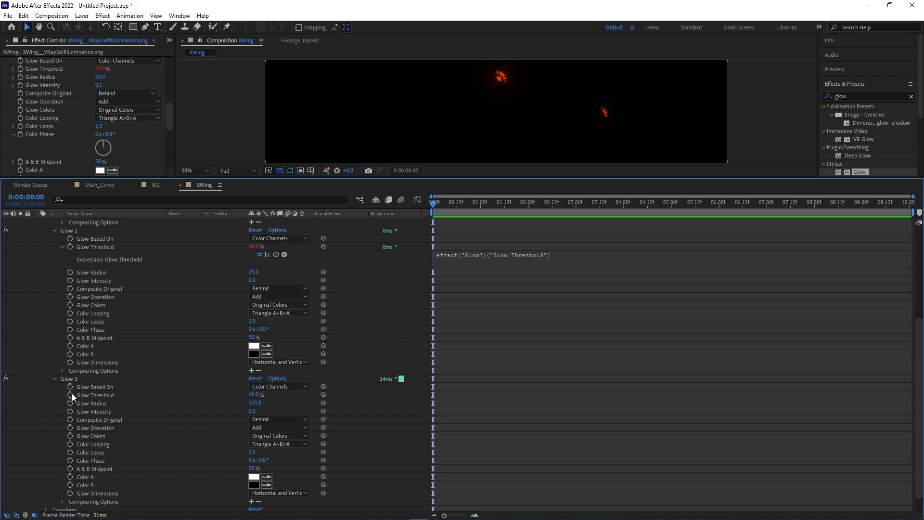
pyautogui.keyDown('alt'); pyautogui.click(70, 394); pyautogui.keyUp('alt')
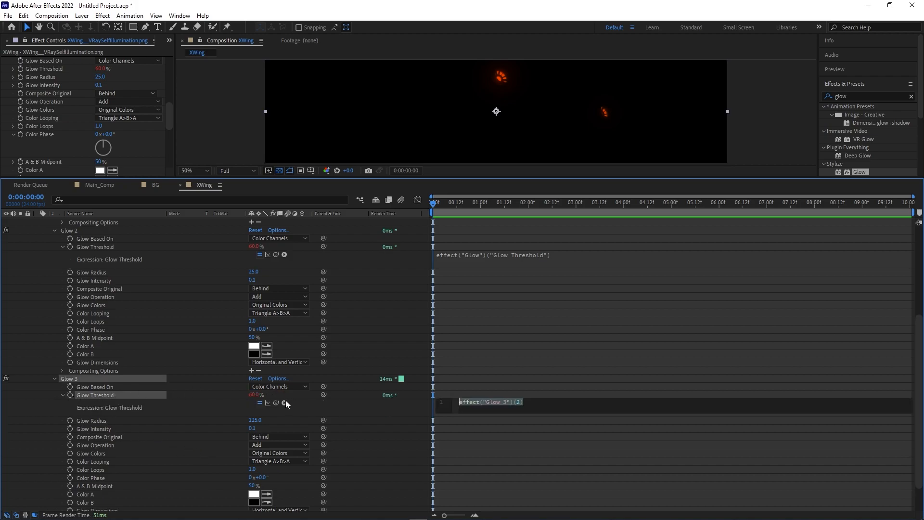
pyautogui.moveTo(276, 402); pyautogui.dragTo(99, 244)
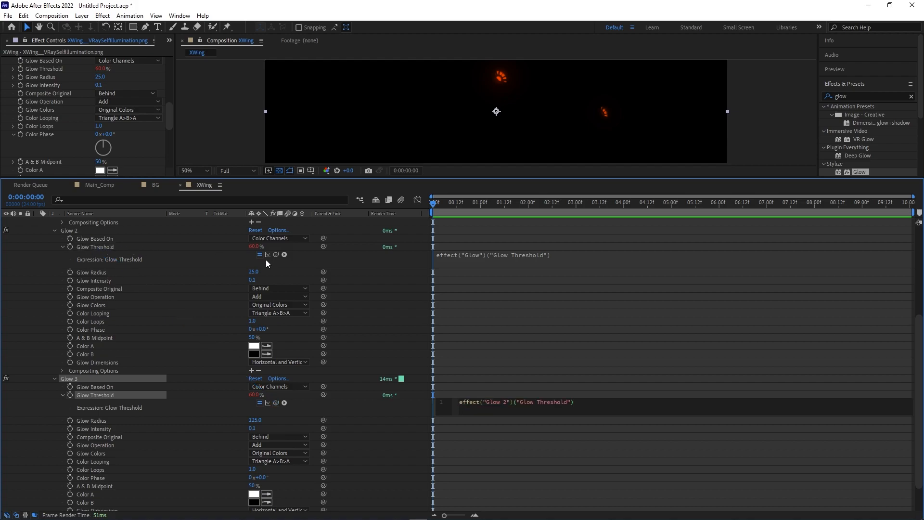
pyautogui.click(612, 343)
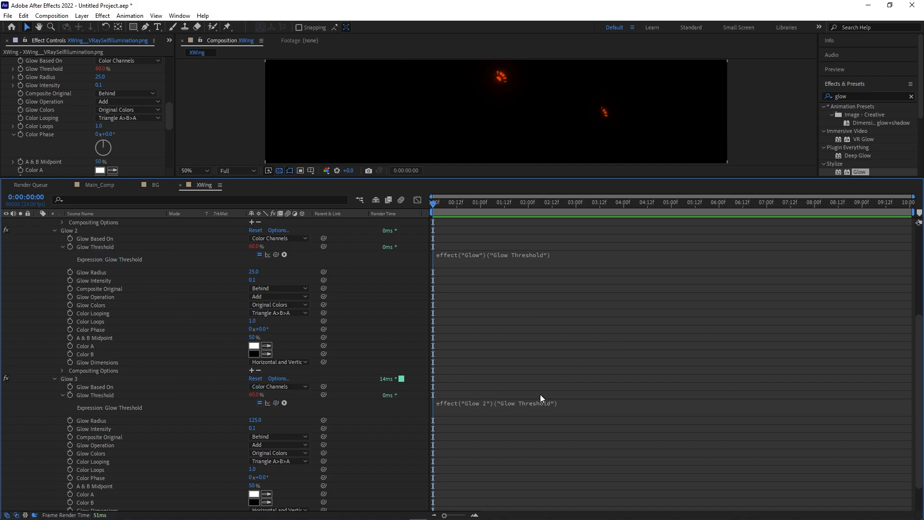
# Set Glow's Glow Threshold to 25% and collapse the three Glow effects.
pyautogui.scroll(4, 472, 369)
pyautogui.scroll(2, 471, 373)
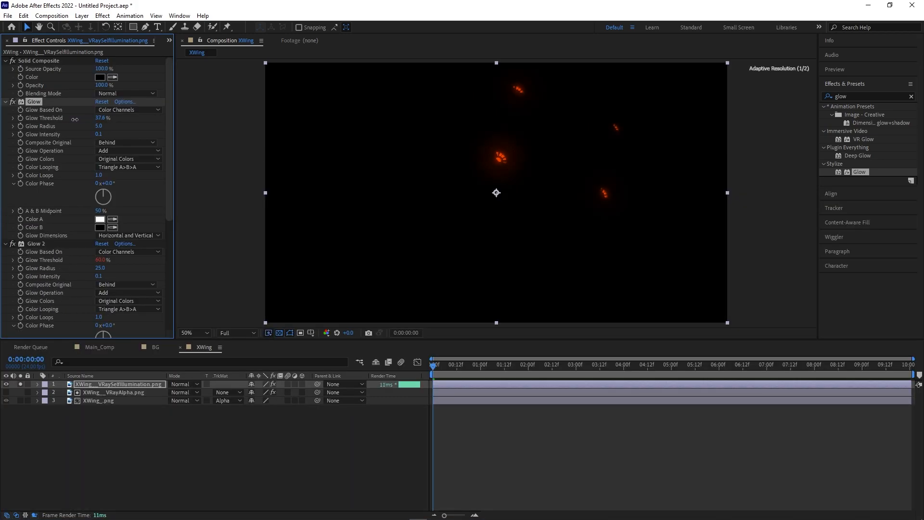
pyautogui.moveTo(74, 119); pyautogui.dragTo(46, 120)
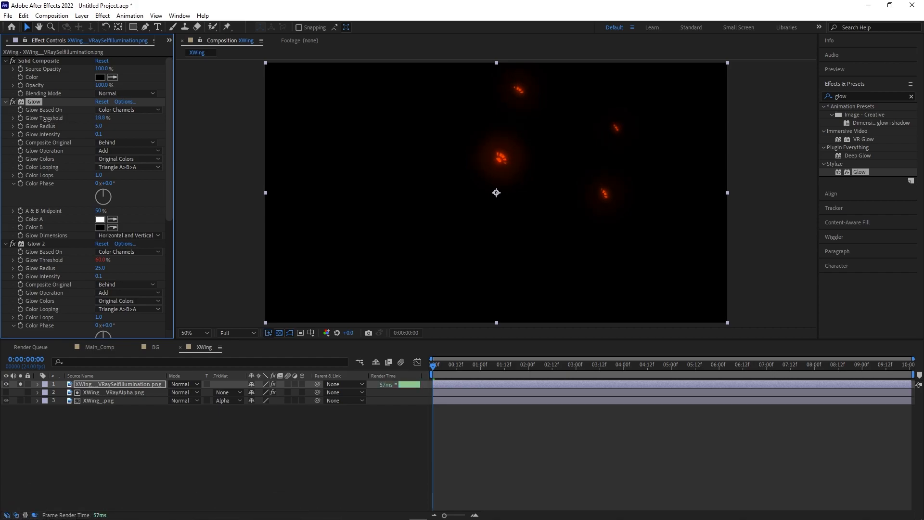
pyautogui.click(98, 118)
pyautogui.write('25')
pyautogui.press('Return')
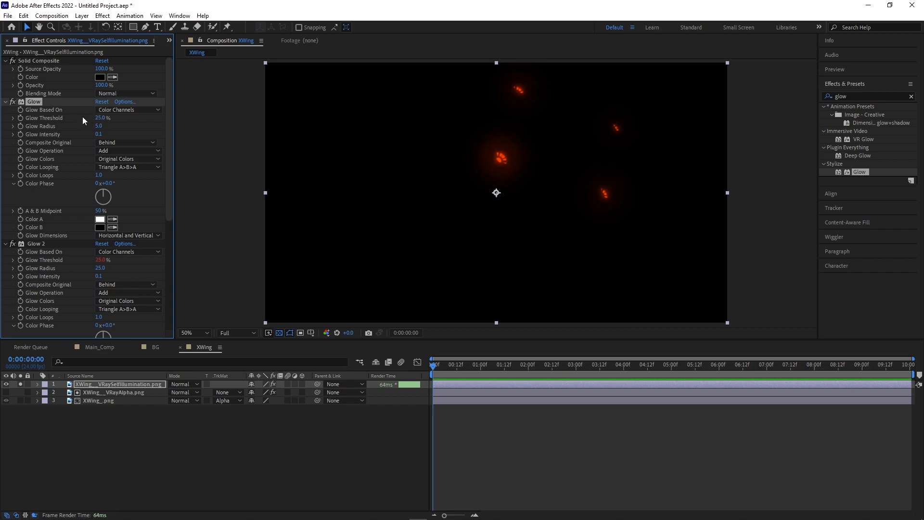
pyautogui.scroll(-6, 57, 194)
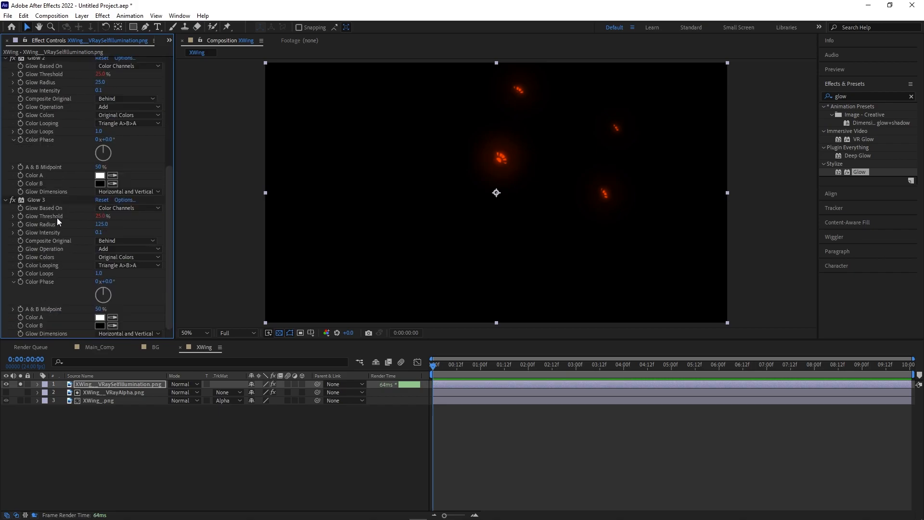
pyautogui.keyDown('shift'); pyautogui.click(36, 200); pyautogui.keyUp('shift')
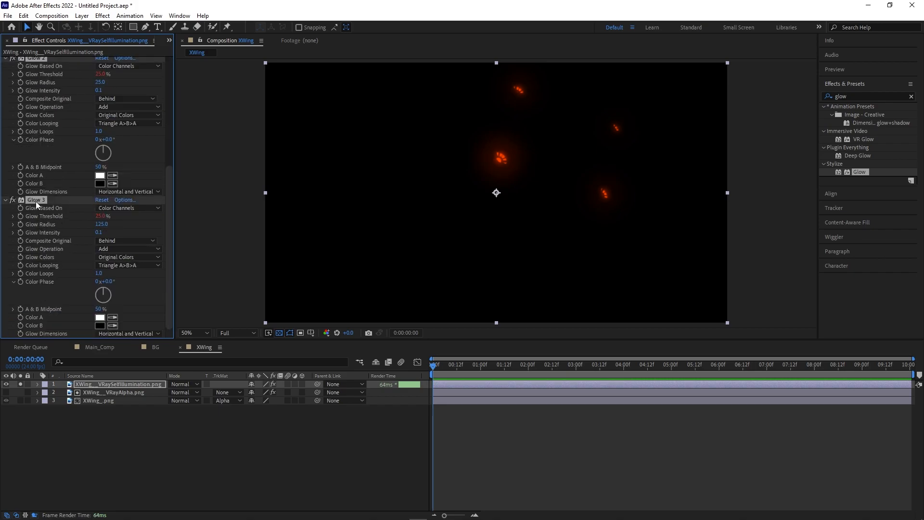
pyautogui.click(6, 201)
pyautogui.click(62, 215)
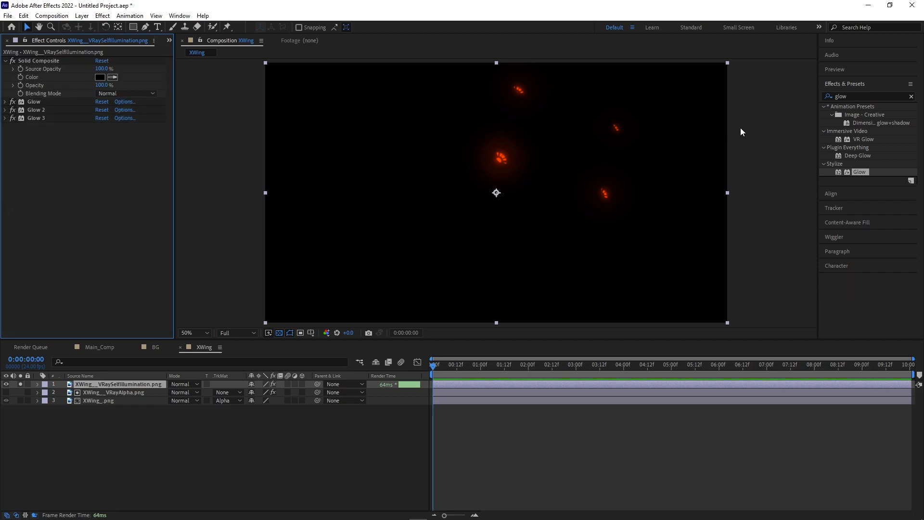
# Apply Exposure to the self-illumination layer with exposure 1.25 and gamma correction 0.75.
pyautogui.click(905, 99)
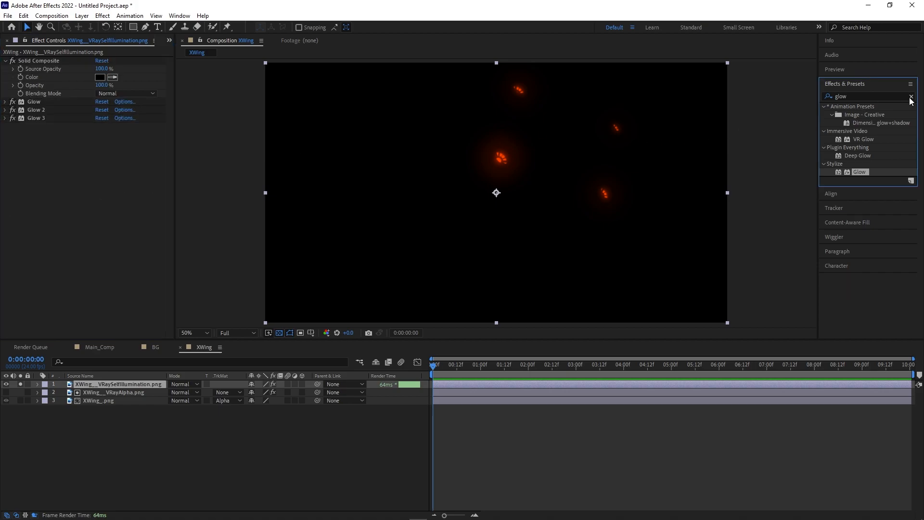
pyautogui.click(911, 96)
pyautogui.write('exposure')
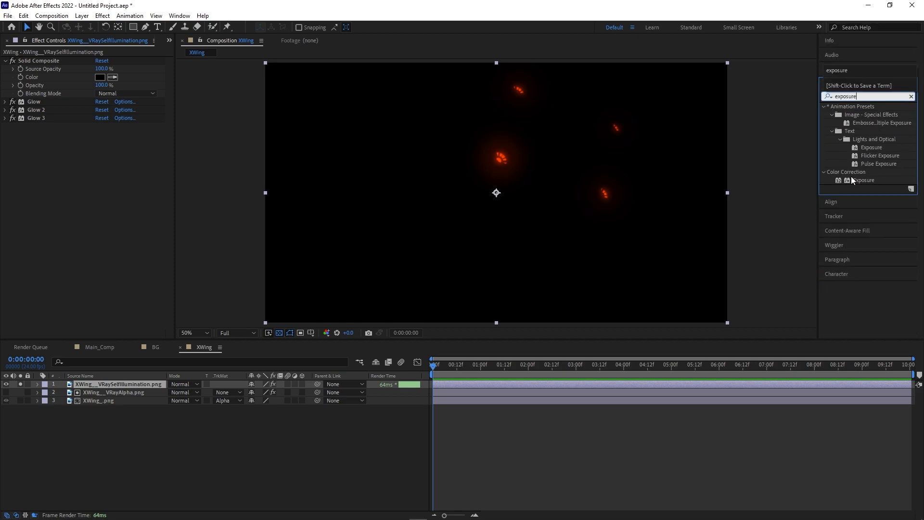
pyautogui.moveTo(861, 180); pyautogui.dragTo(118, 186)
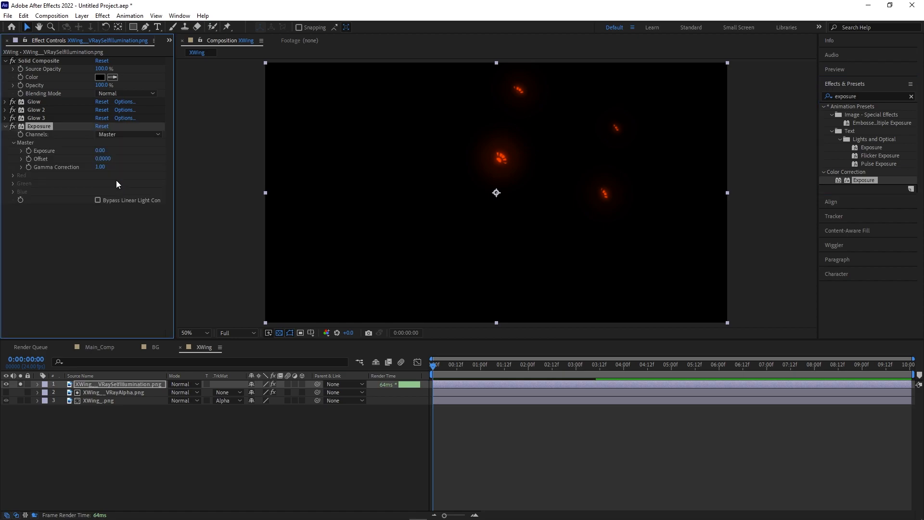
pyautogui.click(97, 150)
pyautogui.write('1.25')
pyautogui.press('Return')
pyautogui.click(100, 167)
pyautogui.write('0.75')
pyautogui.press('Return')
# Return the Exposure Offset to 0 after a trial adjustment.
pyautogui.click(123, 238)
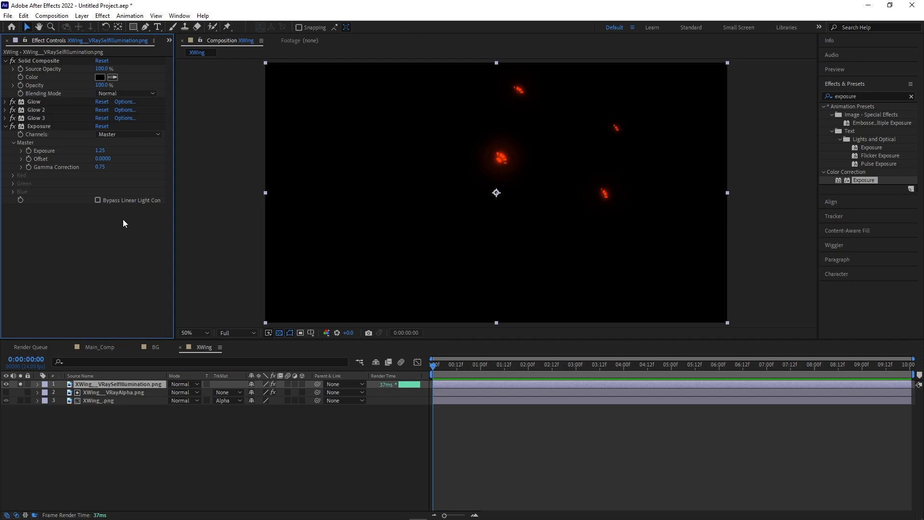
pyautogui.moveTo(103, 159); pyautogui.dragTo(110, 160)
pyautogui.click(110, 158)
pyautogui.write('0')
pyautogui.press('Return')
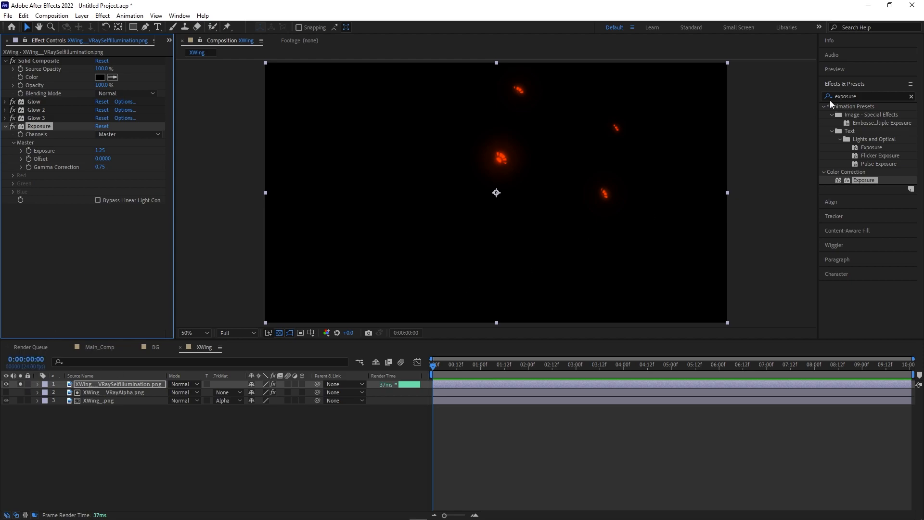
pyautogui.click(911, 96)
pyautogui.click(891, 97)
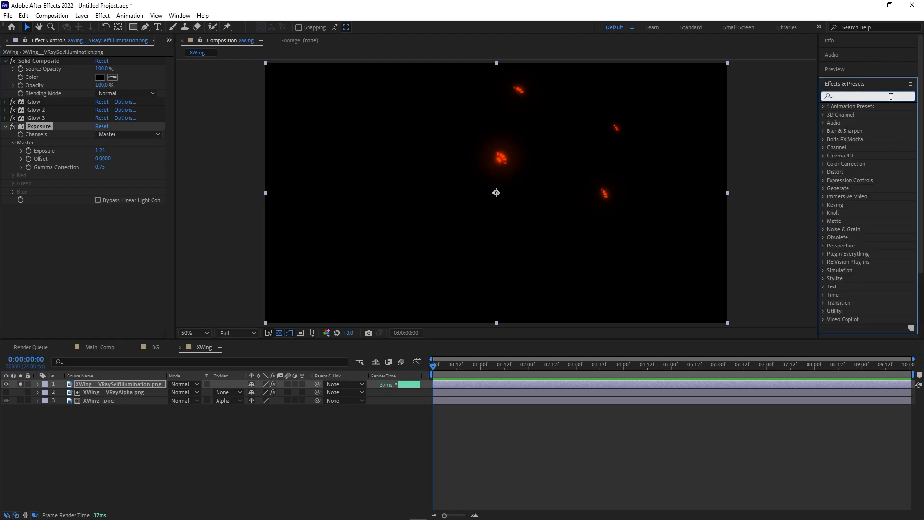
# Apply Knoll UnMult to the self-illumination layer and set its blend mode to Add.
pyautogui.write('un')
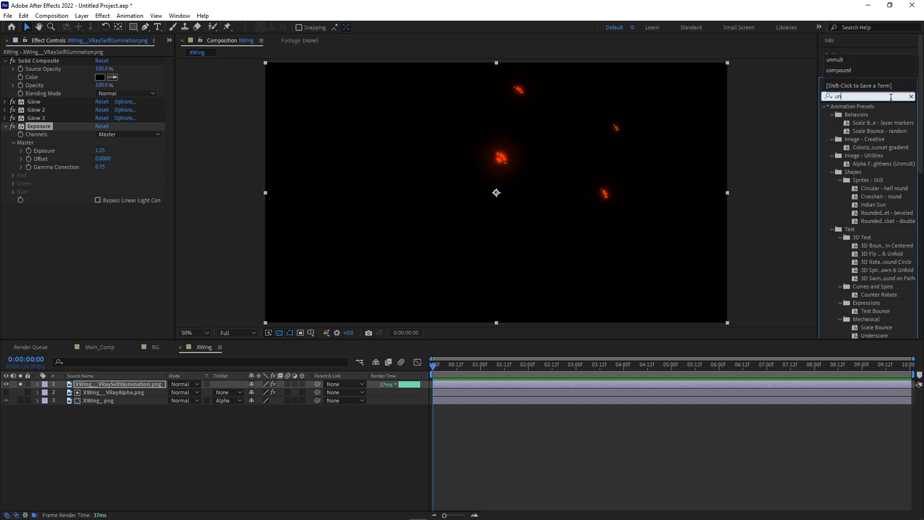
pyautogui.write('mul')
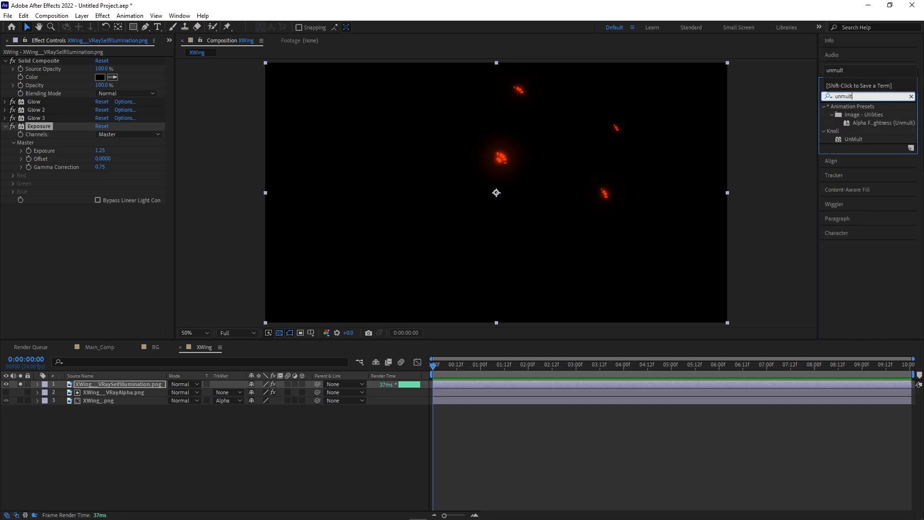
pyautogui.write('t')
pyautogui.moveTo(854, 140); pyautogui.dragTo(108, 252)
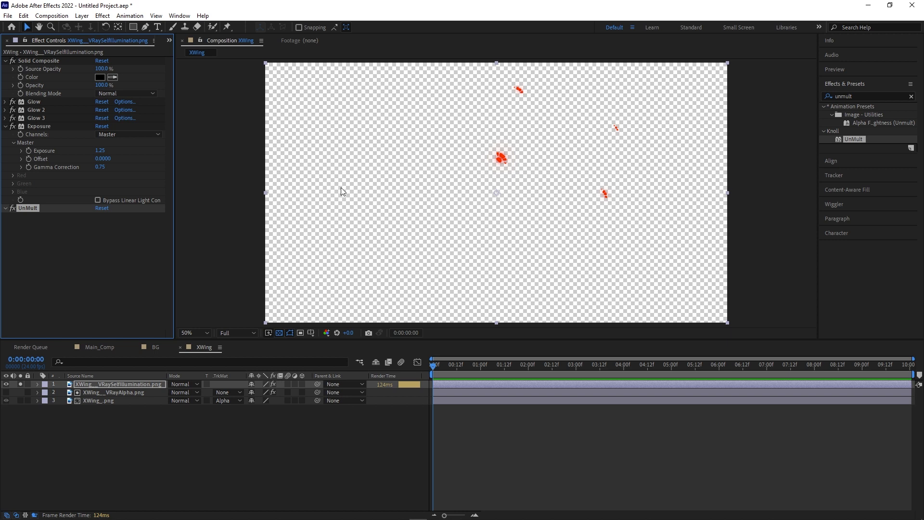
pyautogui.click(191, 385)
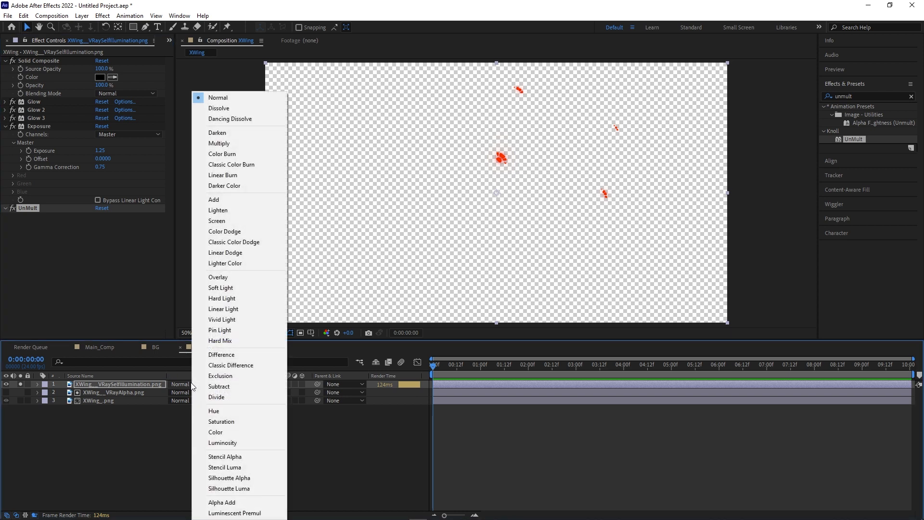
pyautogui.click(220, 200)
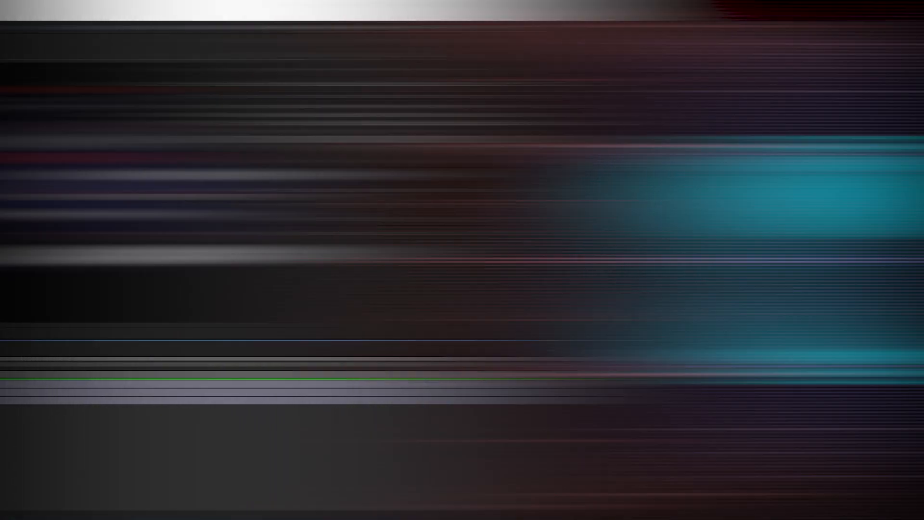
# Duplicate the X-Wing beauty layer and set the copy's Track Matte to No Track Matte.
pyautogui.click(86, 402)
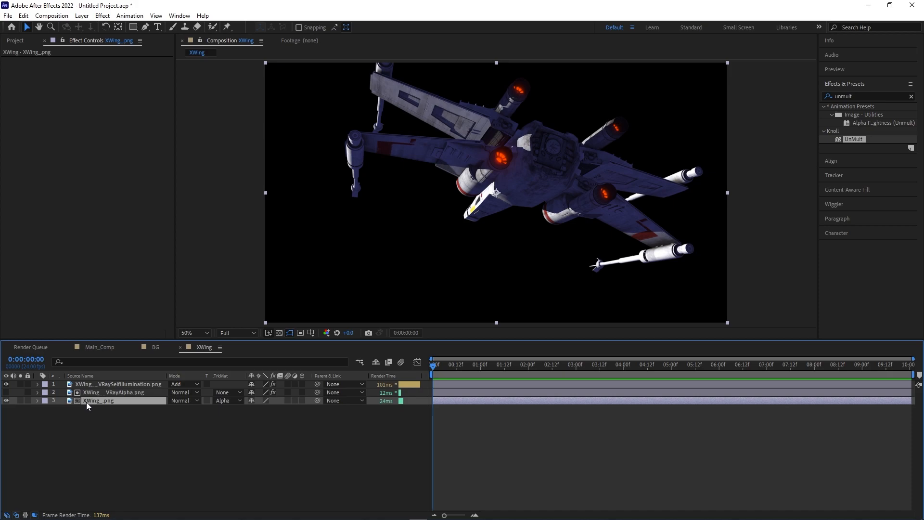
pyautogui.hotkey('ctrl', 'd')
pyautogui.hotkey('ctrl', ']')
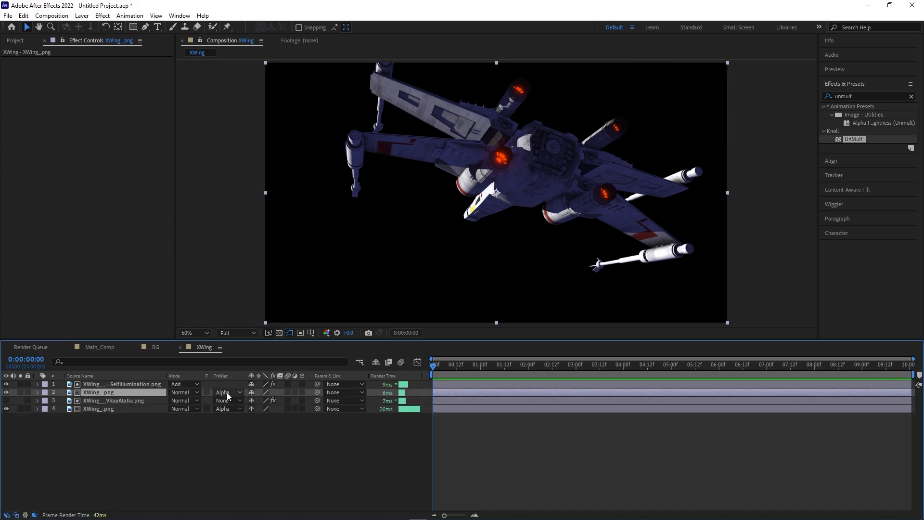
pyautogui.click(227, 391)
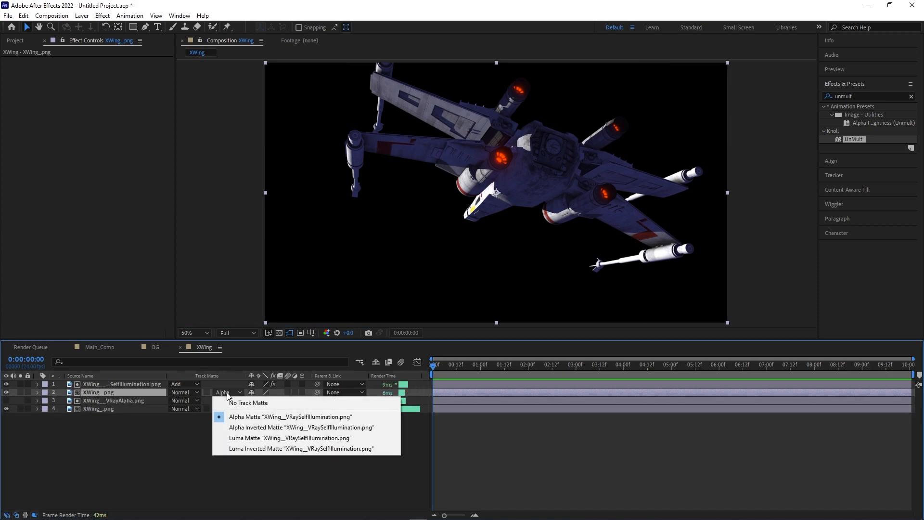
pyautogui.click(230, 402)
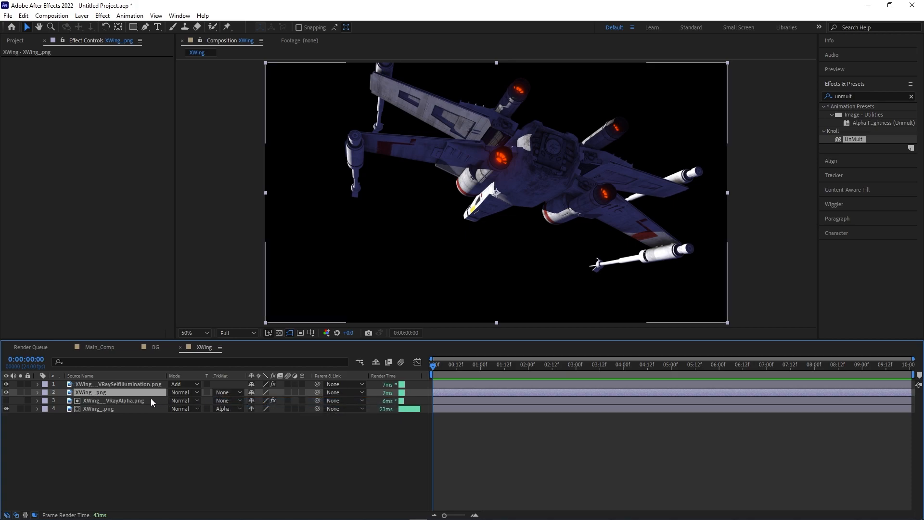
# Rename the duplicated X-Wing layer to XWing_Highlights.
pyautogui.click(911, 99)
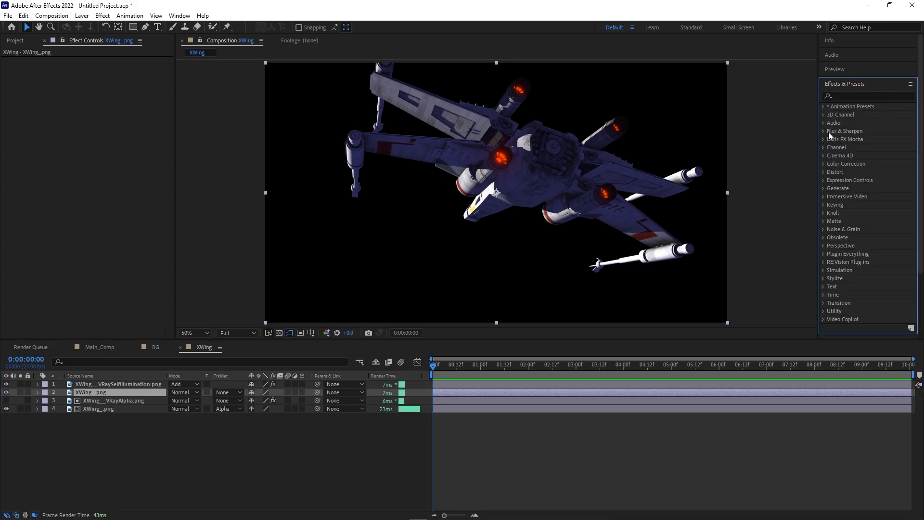
pyautogui.click(131, 384)
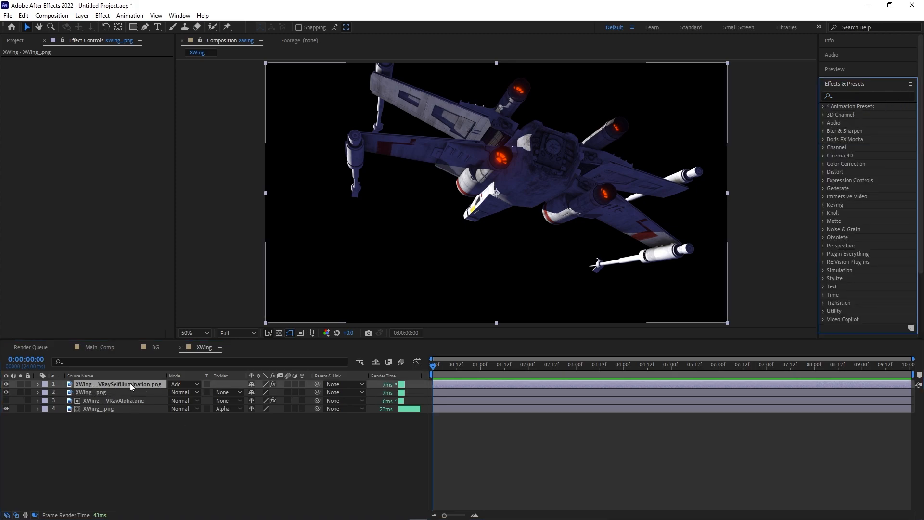
pyautogui.rightClick(100, 393)
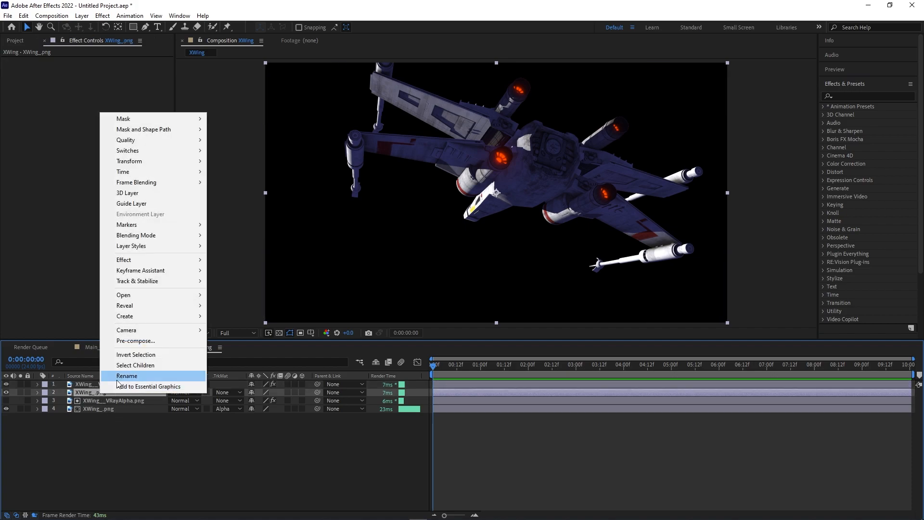
pyautogui.click(116, 378)
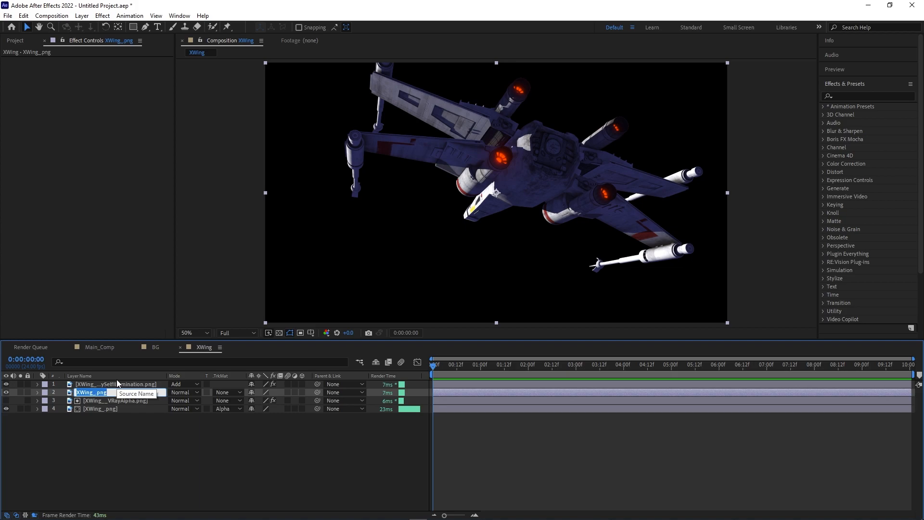
pyautogui.press('Right')
pyautogui.write('Highlights')
pyautogui.press('Return')
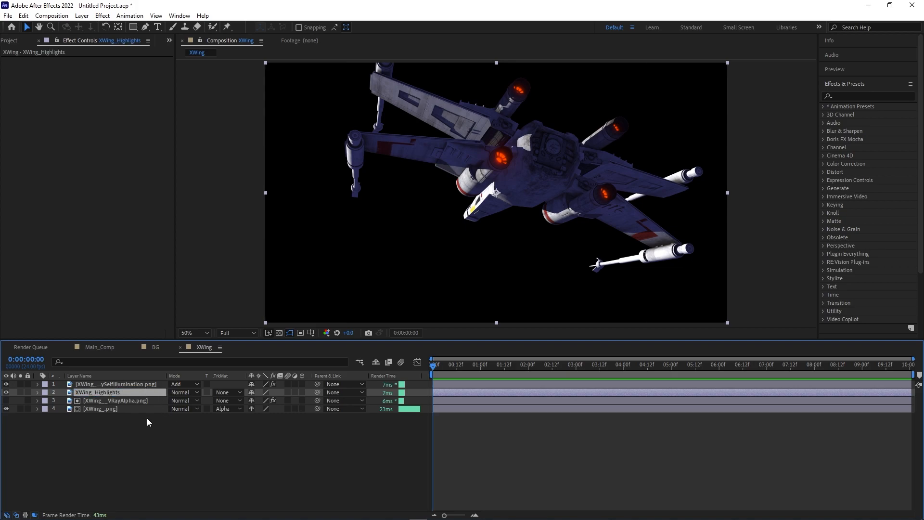
# Copy the self-illumination layer's Solid Composite, Glow, Exposure and UnMult effects onto XWing_Highlights.
pyautogui.click(135, 384)
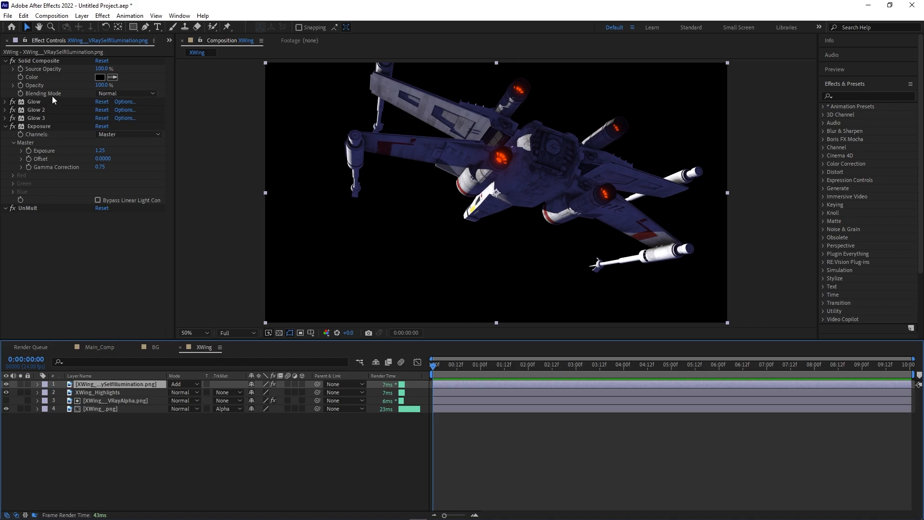
pyautogui.click(48, 60)
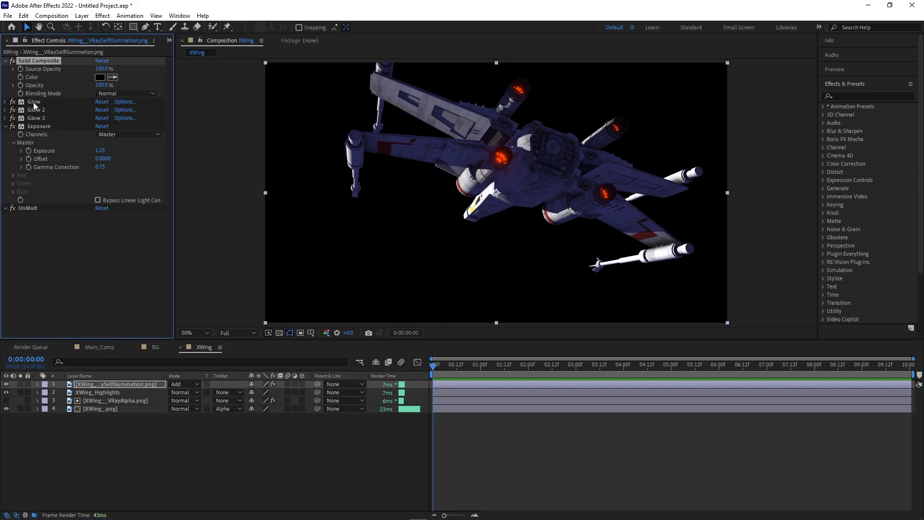
pyautogui.keyDown('shift'); pyautogui.click(27, 210); pyautogui.keyUp('shift')
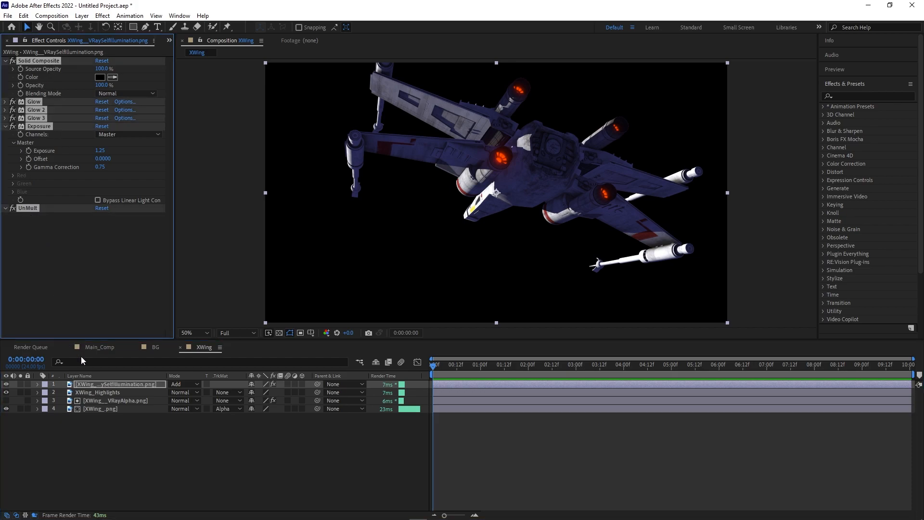
pyautogui.click(114, 393)
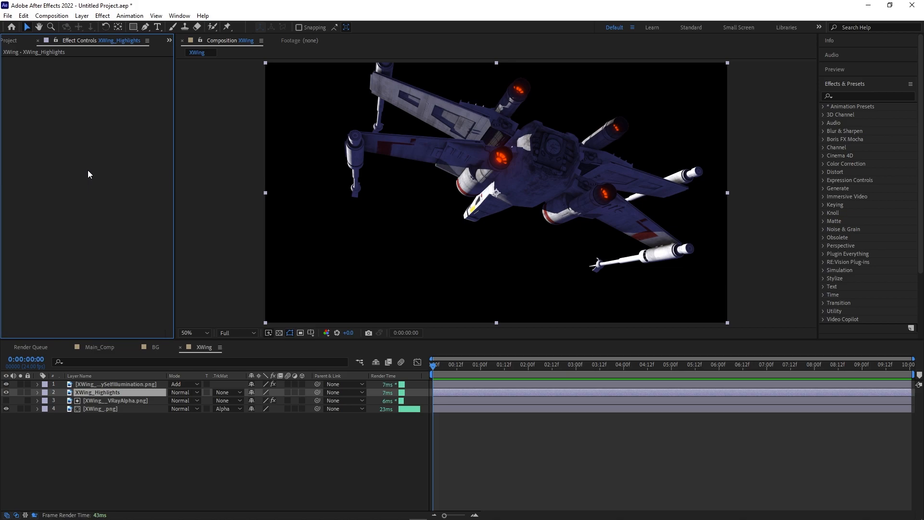
pyautogui.hotkey('ctrl', 'v')
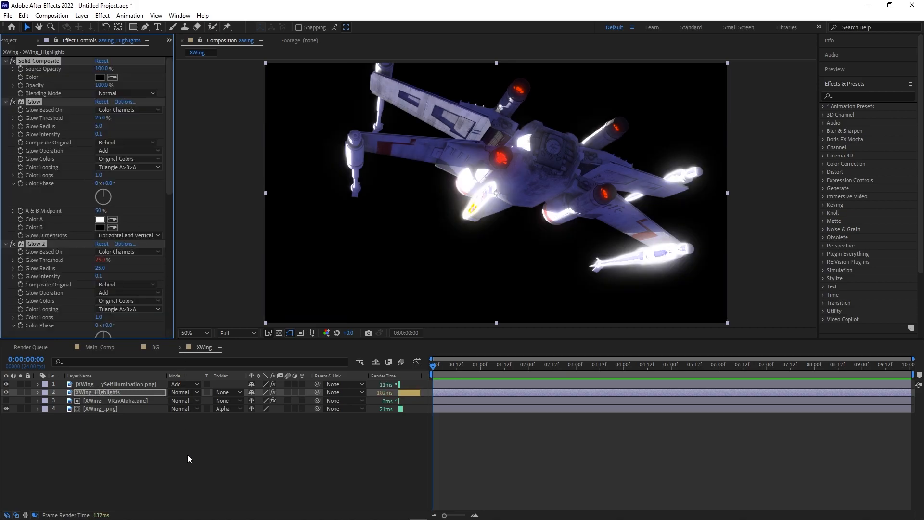
# Set XWing_Highlights to Add blending mode with a 65% Glow Threshold.
pyautogui.click(186, 392)
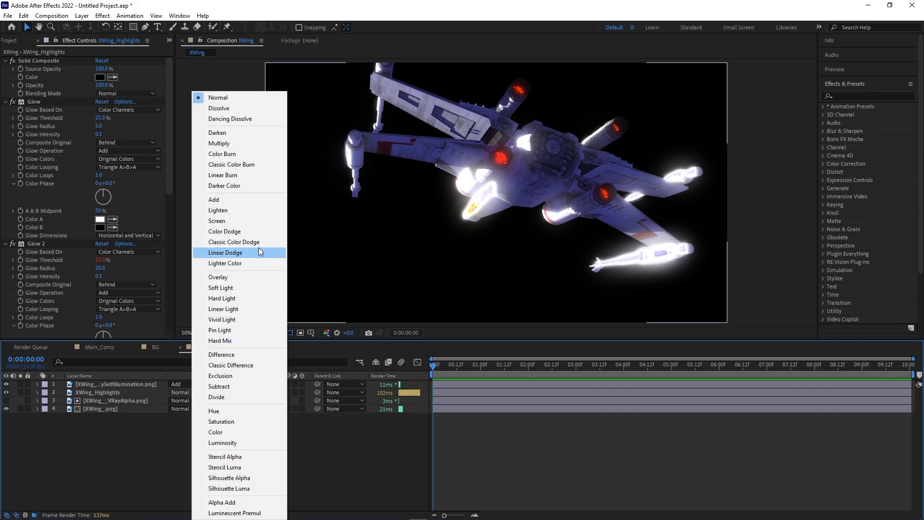
pyautogui.click(261, 202)
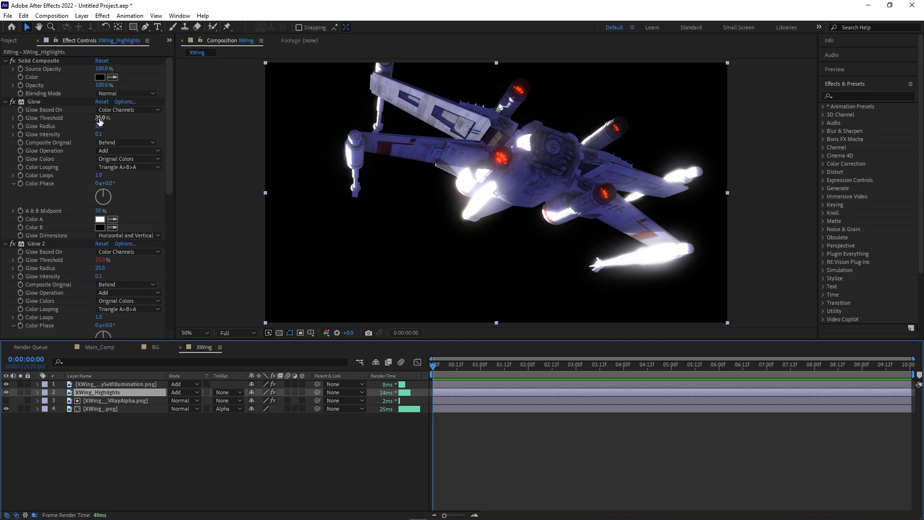
pyautogui.moveTo(99, 120); pyautogui.dragTo(147, 114)
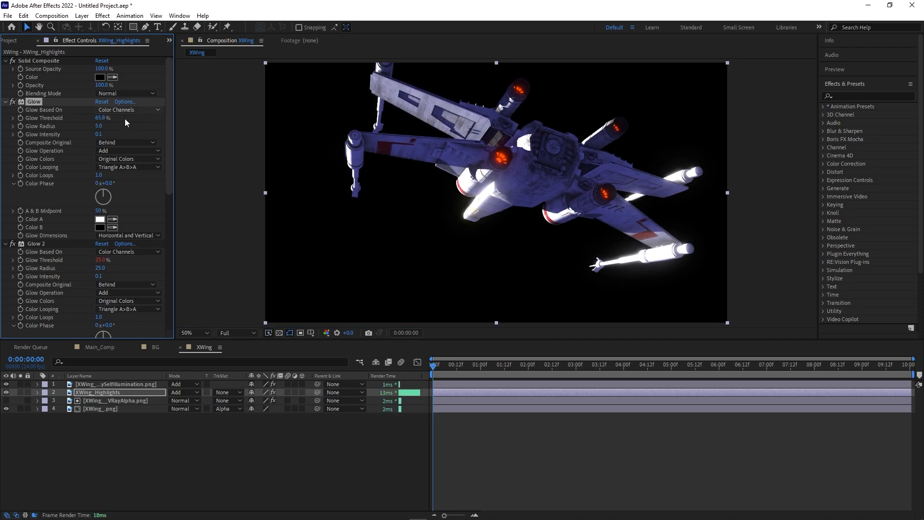
pyautogui.click(100, 119)
pyautogui.write('65')
pyautogui.press('Return')
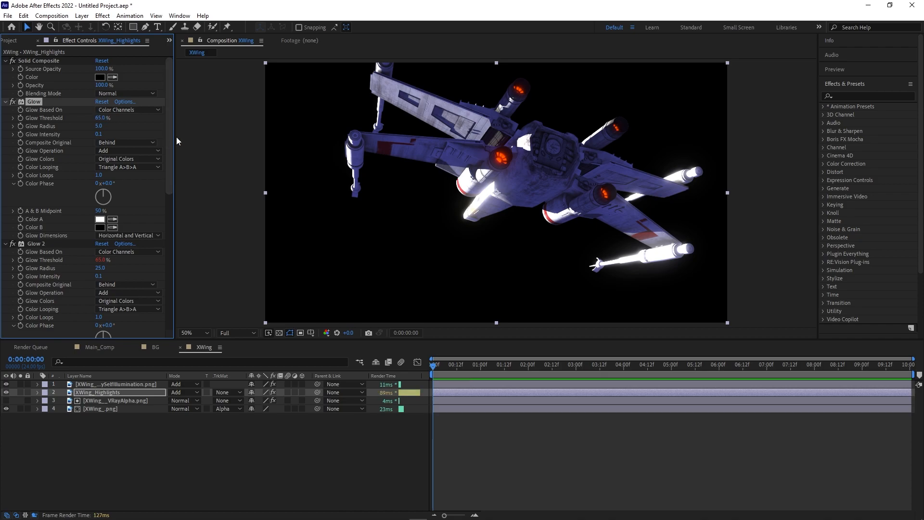
# Set XWing_Highlights' exposure to 0.75, then switch to the Main_Comp composition.
pyautogui.scroll(-10, 154, 252)
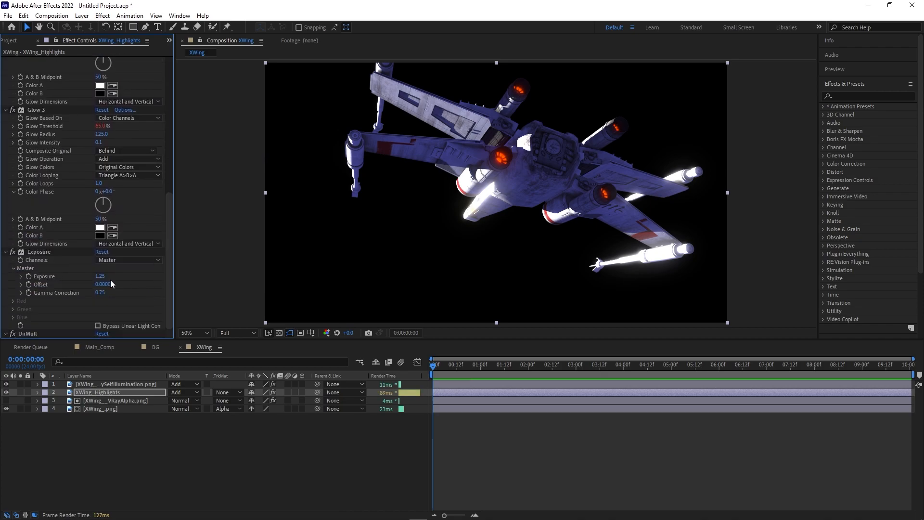
pyautogui.click(100, 276)
pyautogui.write('.75')
pyautogui.press('Return')
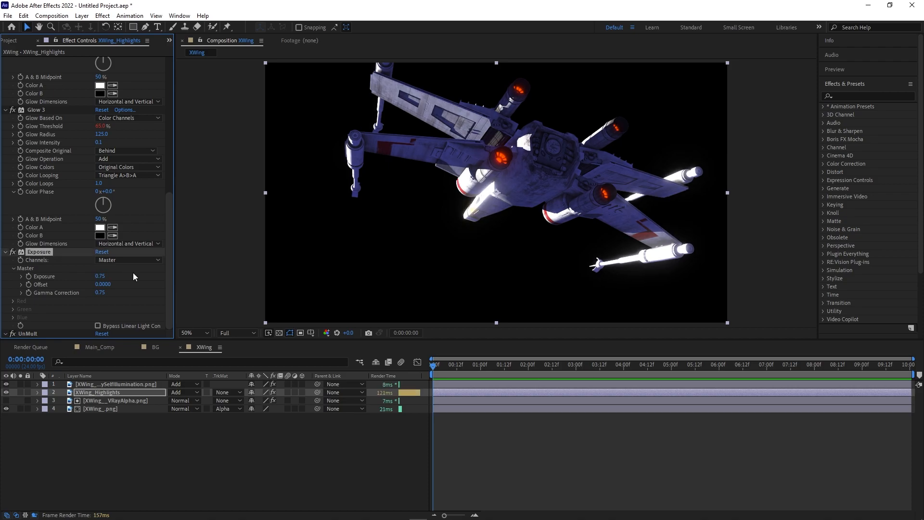
pyautogui.click(130, 445)
pyautogui.click(99, 347)
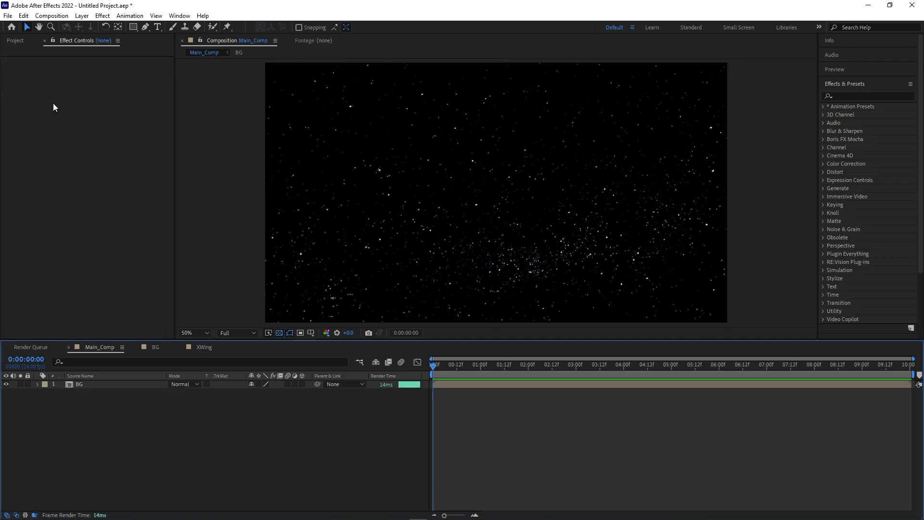
# Place the XWing comp above BG in Main_Comp and duplicate the XWing composition.
pyautogui.click(10, 40)
pyautogui.moveTo(44, 210); pyautogui.dragTo(115, 383)
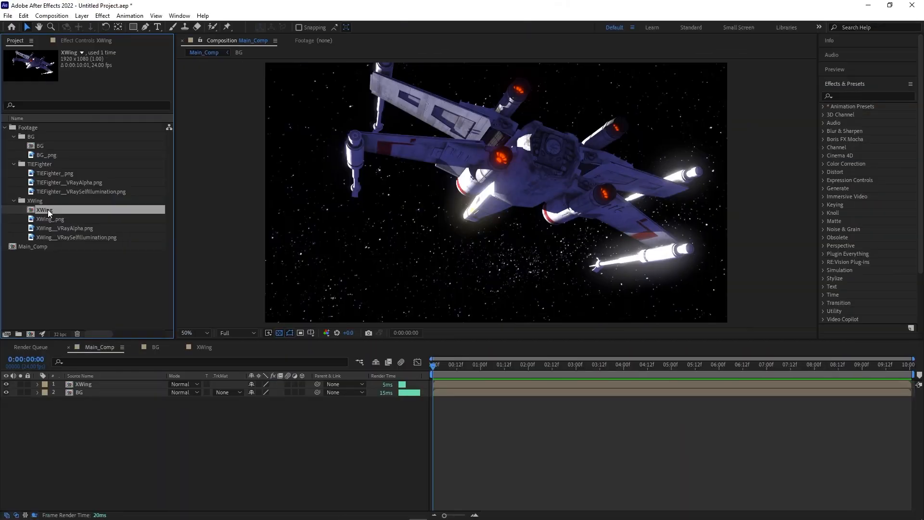
pyautogui.hotkey('ctrl', 'd')
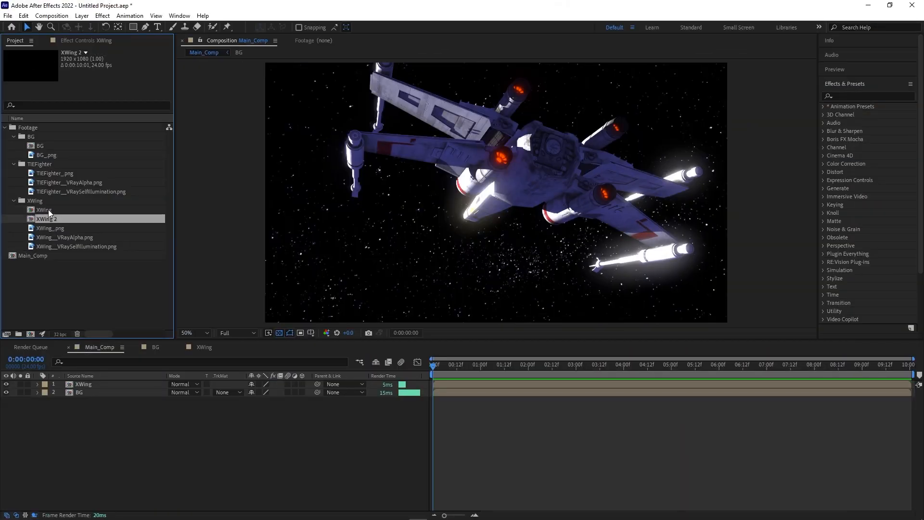
# File XWing 2 in the TIEFighter folder, rename it TIEFighter, and open it.
pyautogui.moveTo(49, 219); pyautogui.dragTo(51, 171)
pyautogui.rightClick(47, 199)
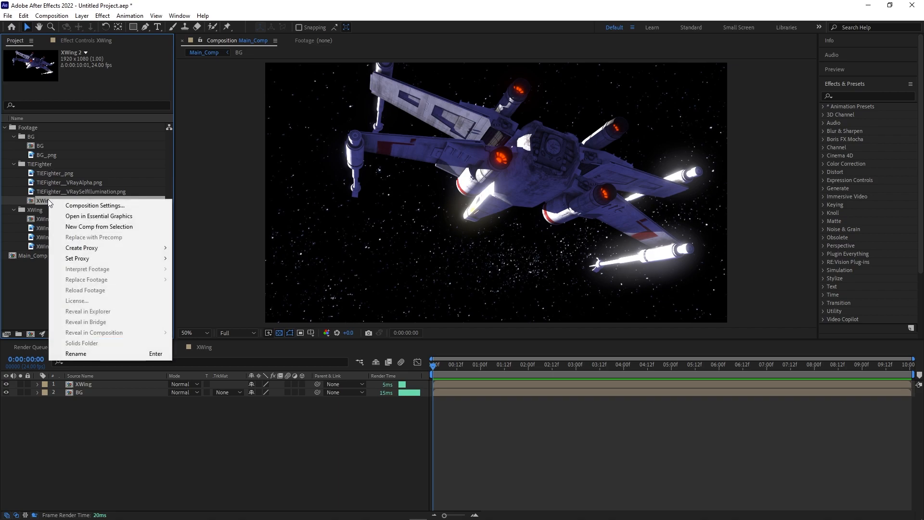
pyautogui.click(63, 206)
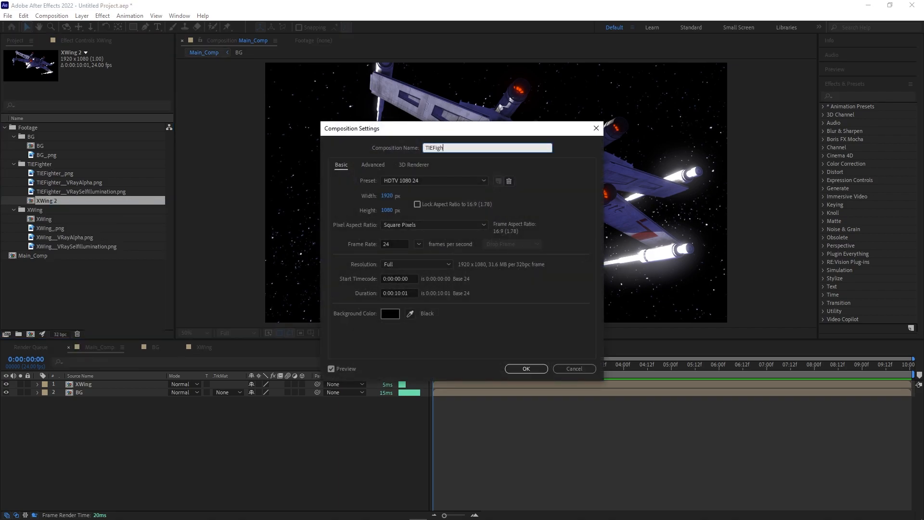
pyautogui.write('ter')
pyautogui.press('Return')
pyautogui.doubleClick(57, 172)
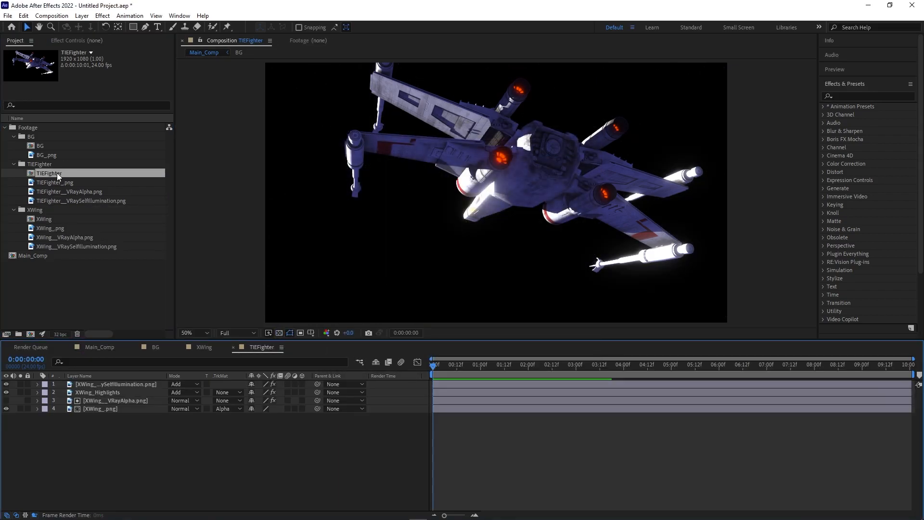
pyautogui.click(98, 409)
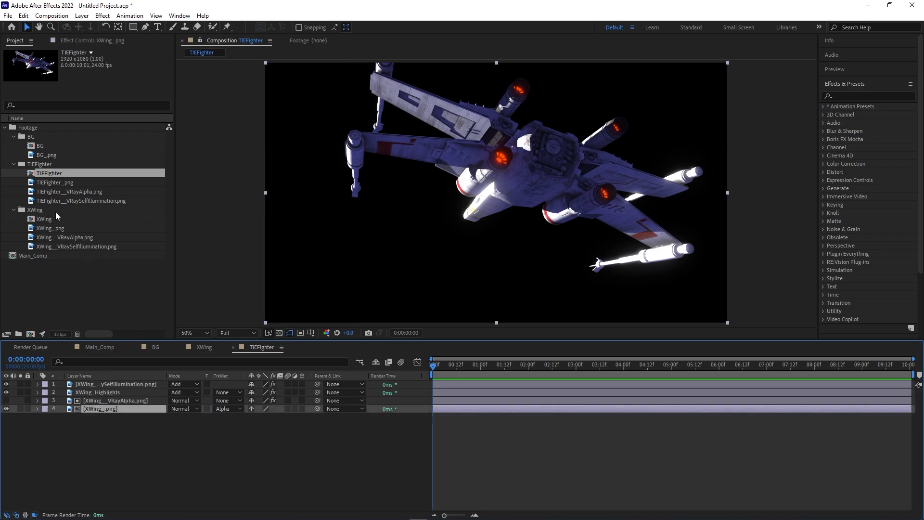
# Replace the beauty and alpha layer sources with TIEFighter_.png and TIEFighter__VRayAlpha.png.
pyautogui.moveTo(51, 184); pyautogui.dragTo(108, 410)
pyautogui.click(108, 393)
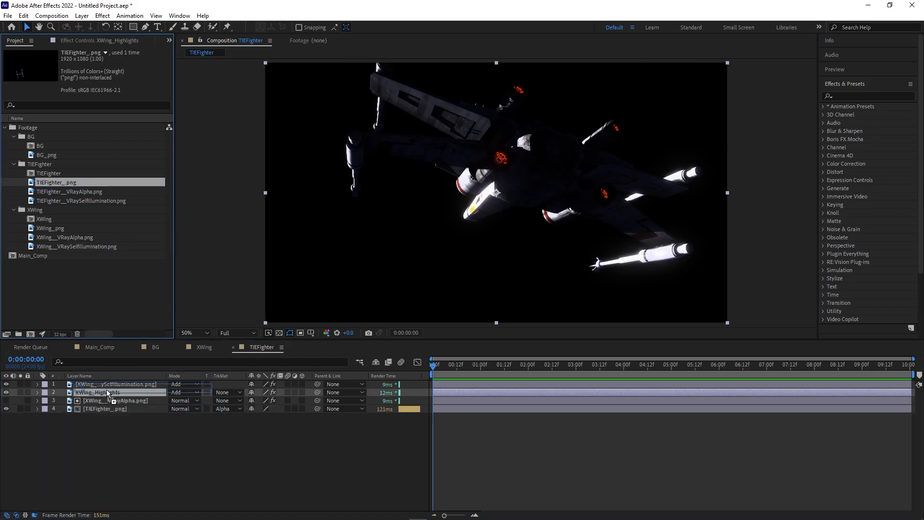
pyautogui.click(107, 401)
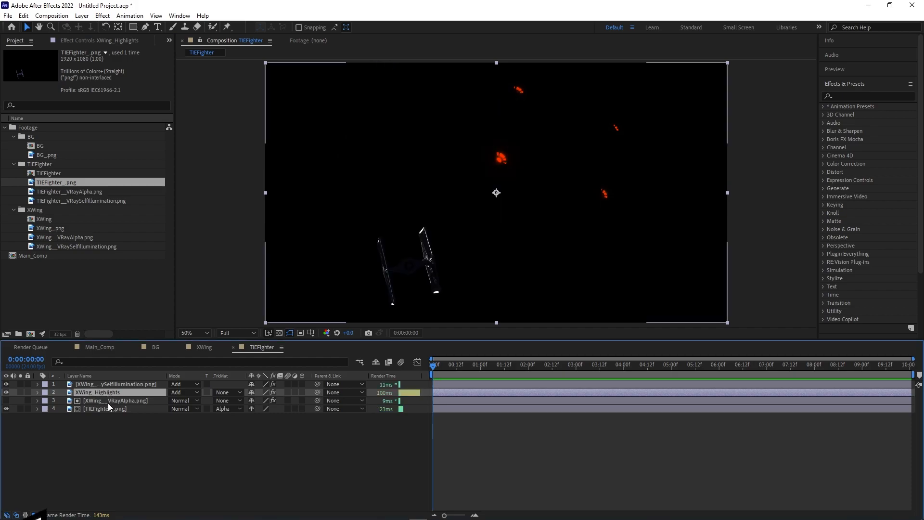
pyautogui.moveTo(59, 193); pyautogui.dragTo(124, 397)
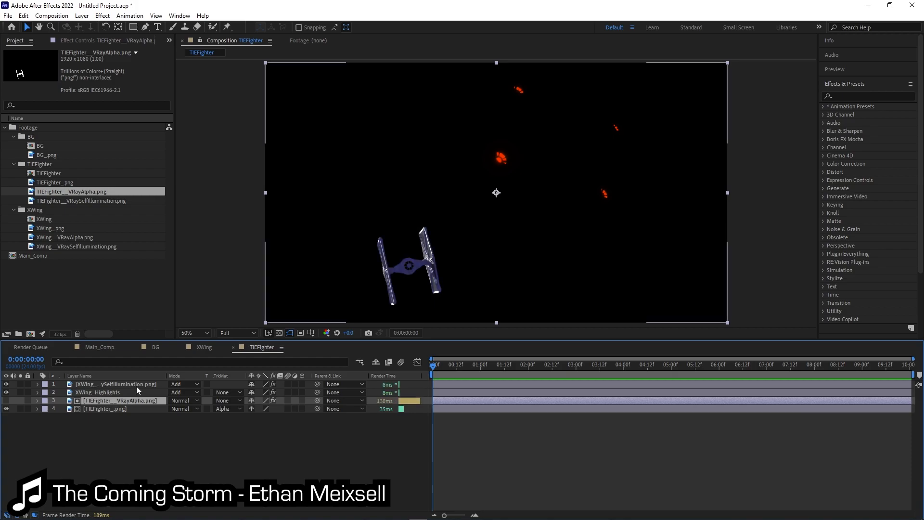
# Delete the X-Wing self-illumination layer and add the TIEFighter comp to Main_Comp.
pyautogui.click(140, 385)
pyautogui.press('Delete')
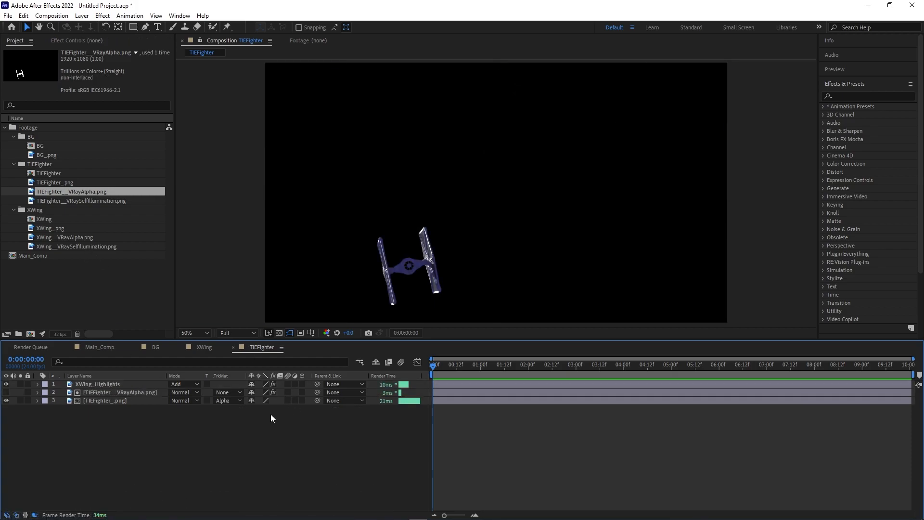
pyautogui.click(103, 347)
pyautogui.moveTo(48, 174); pyautogui.dragTo(130, 383)
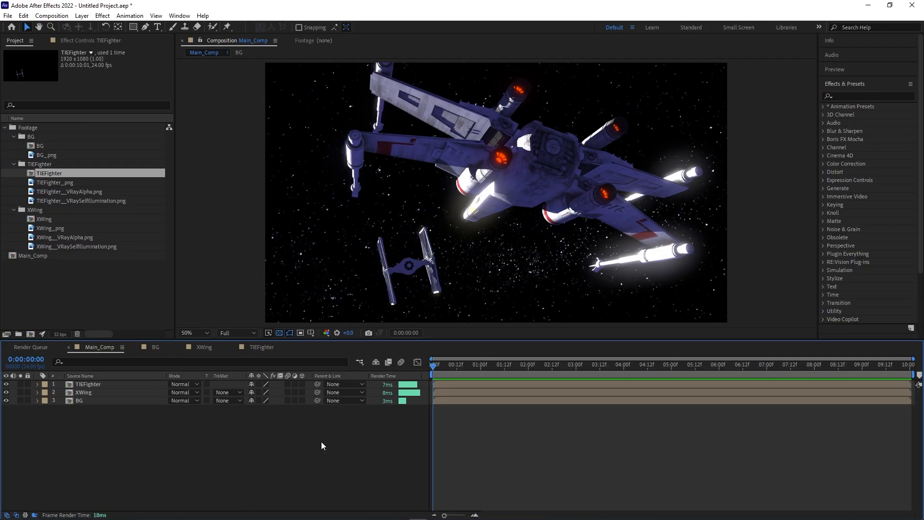
# Add a new adjustment layer on top carrying the HDR Highlight Compression effect.
pyautogui.click(82, 15)
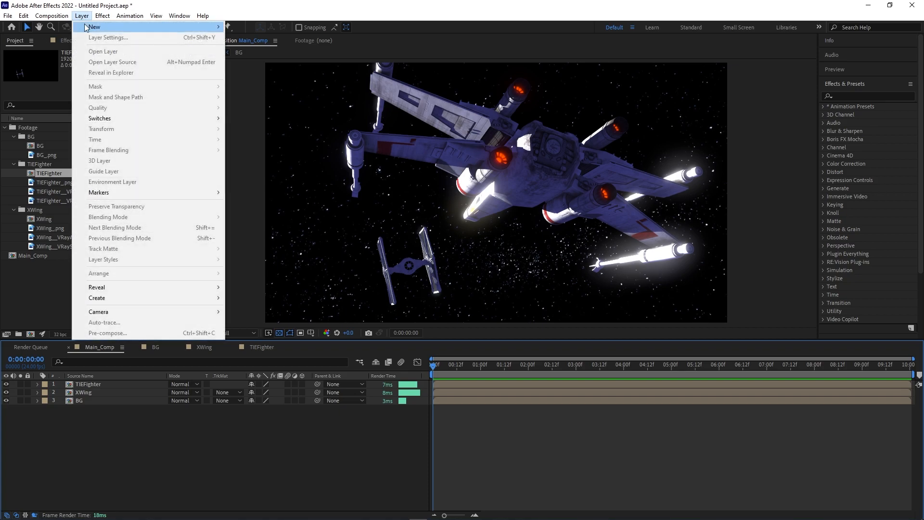
pyautogui.moveTo(183, 29)
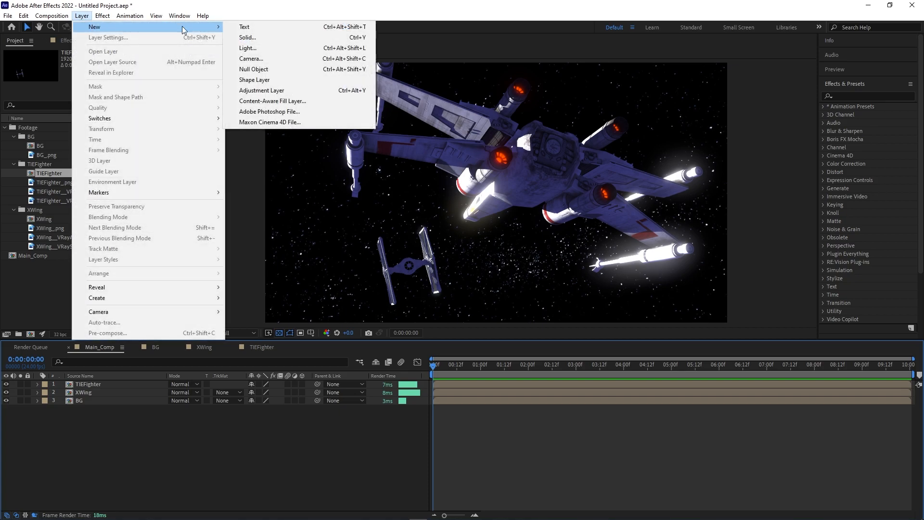
pyautogui.click(272, 91)
pyautogui.click(844, 95)
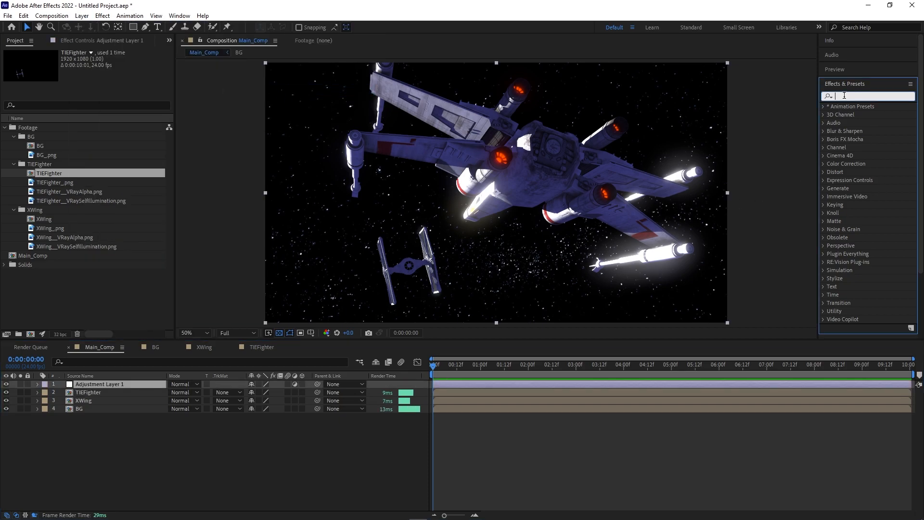
pyautogui.write('hdr')
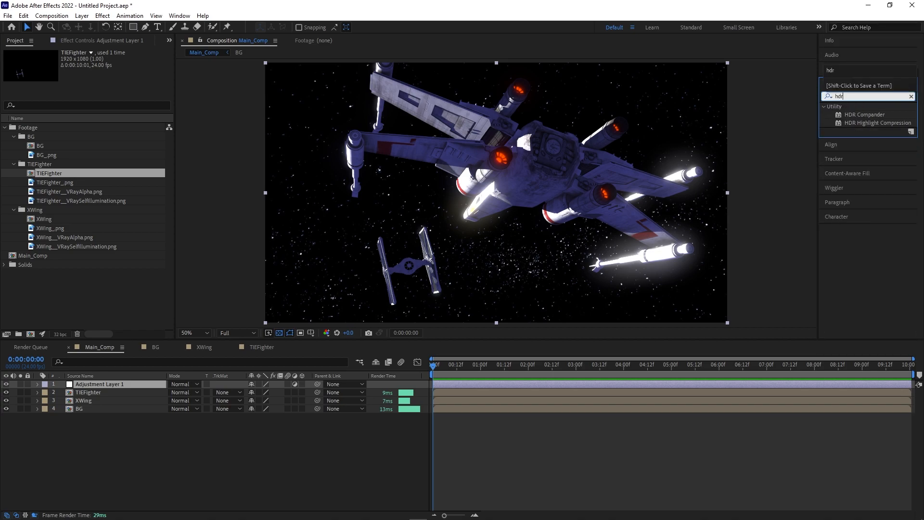
pyautogui.moveTo(879, 124); pyautogui.dragTo(119, 383)
# Rename the adjustment layer to Highlight_Compression.
pyautogui.rightClick(119, 383)
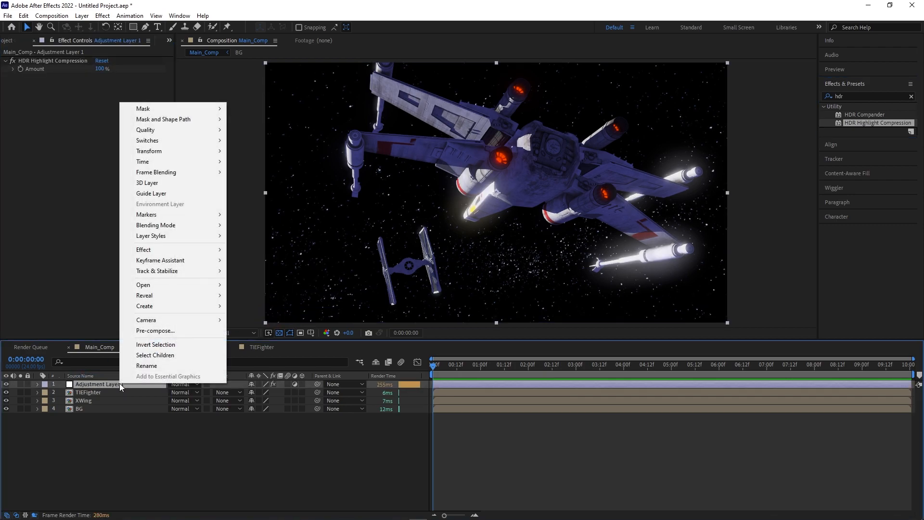
pyautogui.click(155, 366)
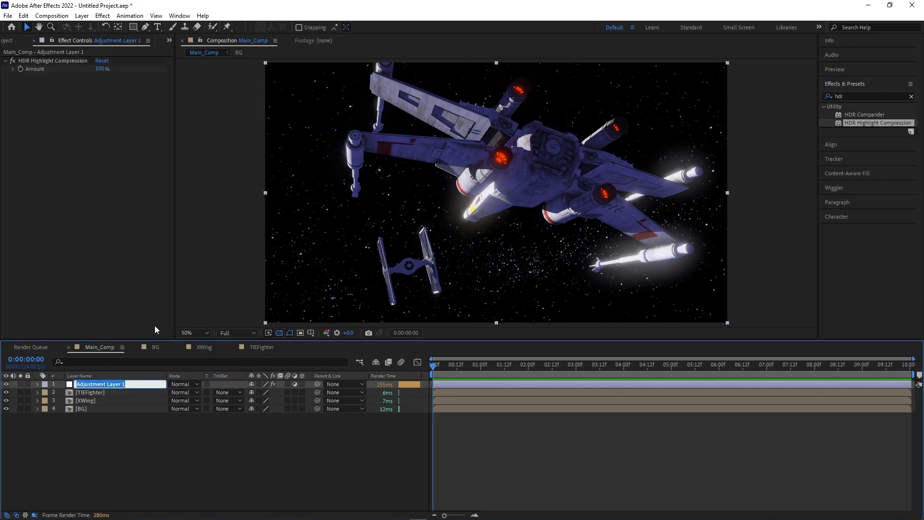
pyautogui.write('Highlight_Com')
pyautogui.press('Return')
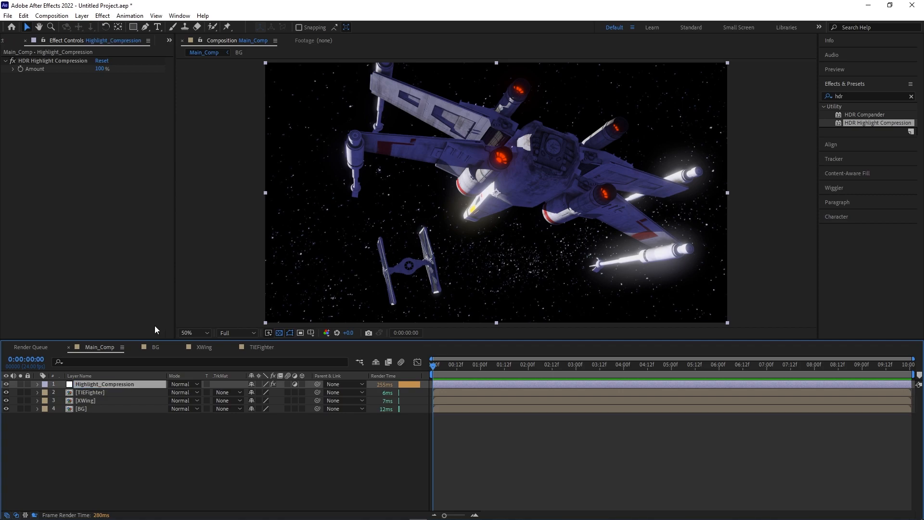
pyautogui.click(305, 474)
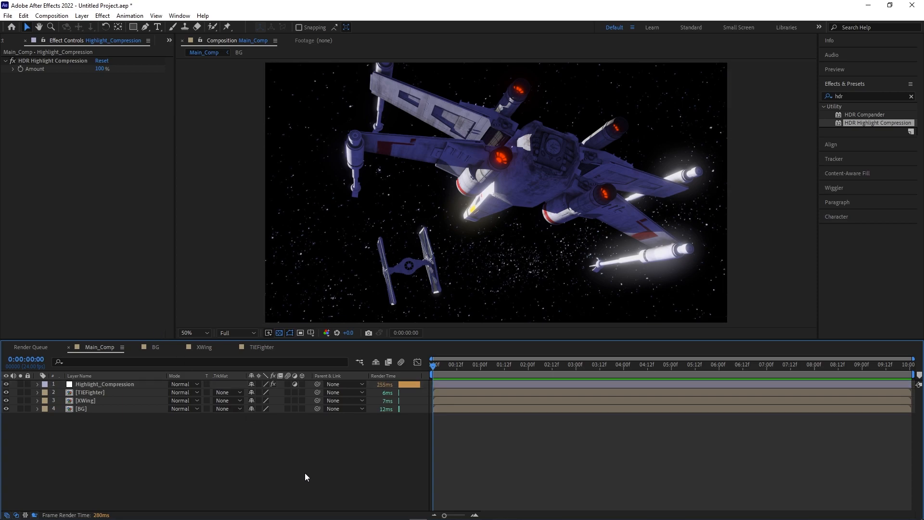